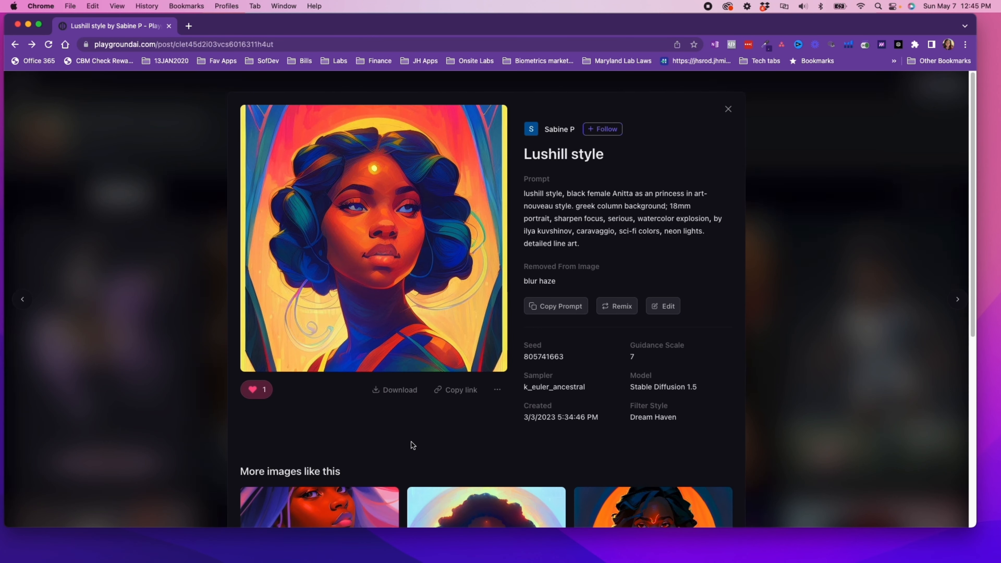
Download the "Lushill style" image and open its prompt and settings as a remix.
{"action": "left_click", "coordinate": [399, 390]}
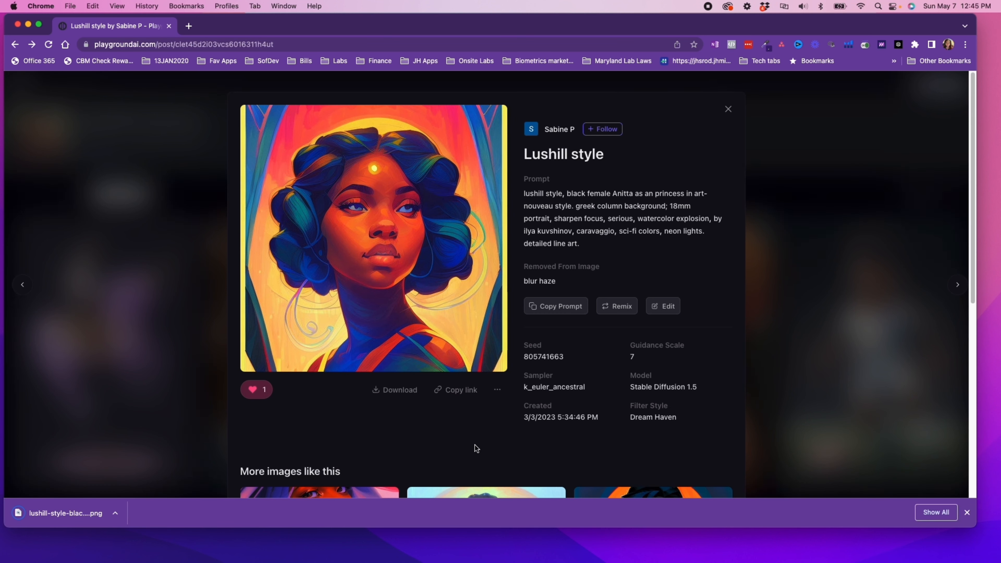
{"action": "left_click", "coordinate": [617, 306]}
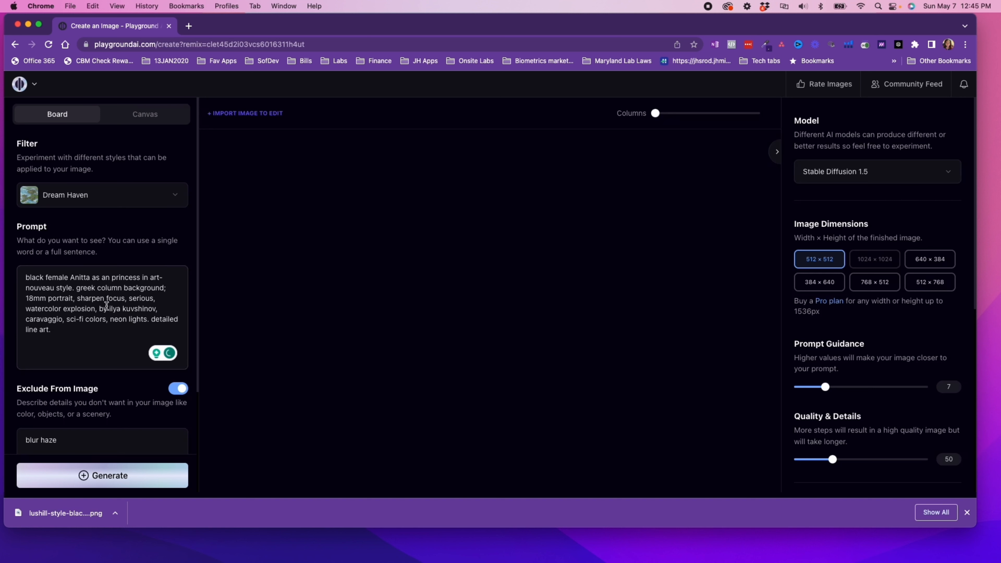
Upload the newly downloaded lushill-style PNG from Downloads as the Image to Image reference.
{"action": "scroll", "coordinate": [863, 283], "scroll_direction": "down", "scroll_amount": 5}
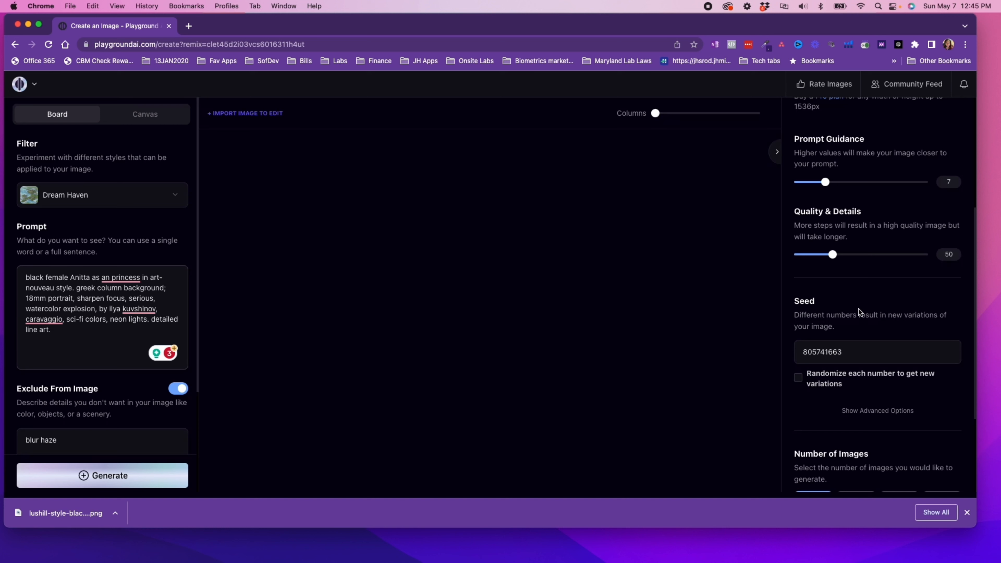
{"action": "scroll", "coordinate": [860, 311], "scroll_direction": "down", "scroll_amount": 2}
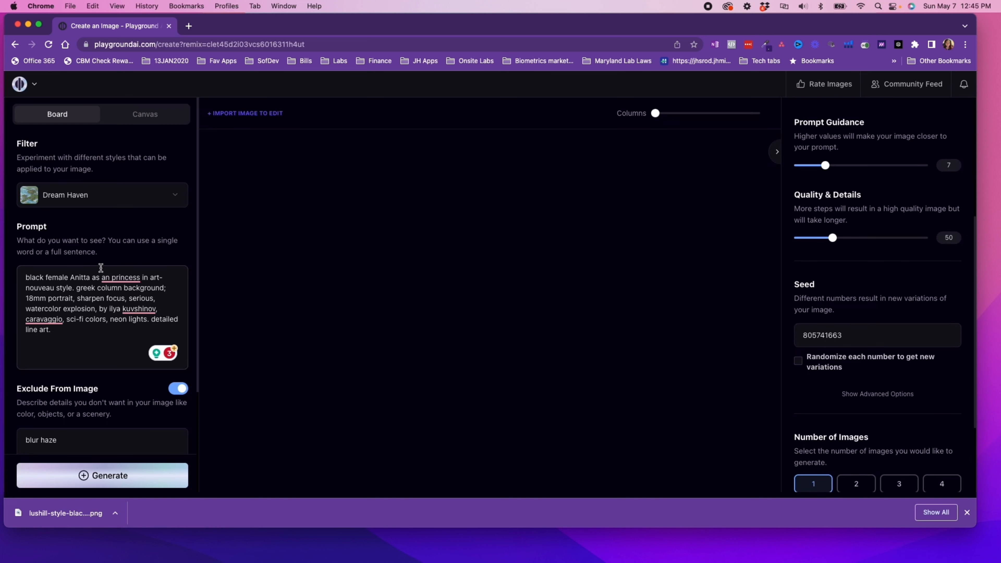
{"action": "scroll", "coordinate": [103, 273], "scroll_direction": "down", "scroll_amount": 4}
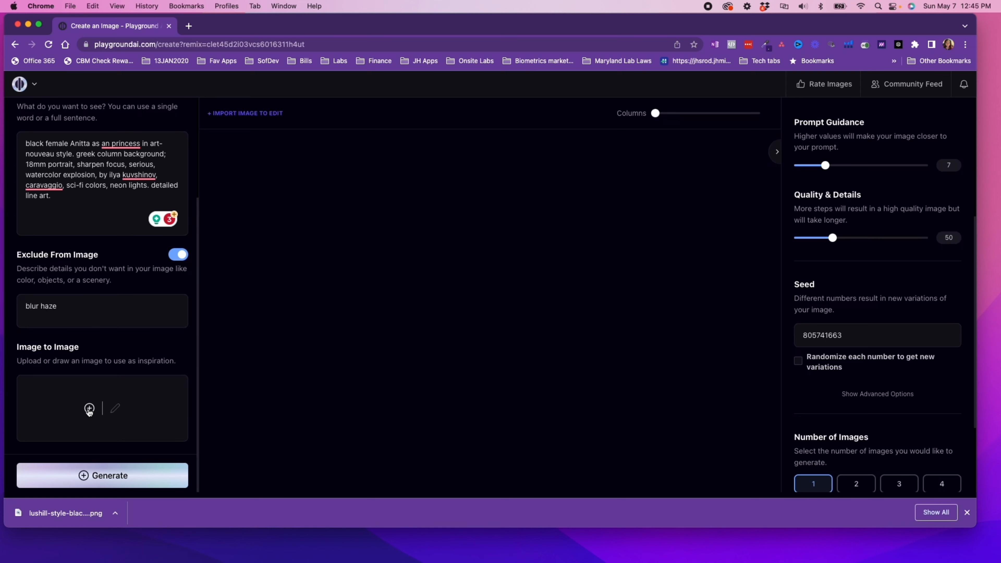
{"action": "left_click", "coordinate": [90, 409]}
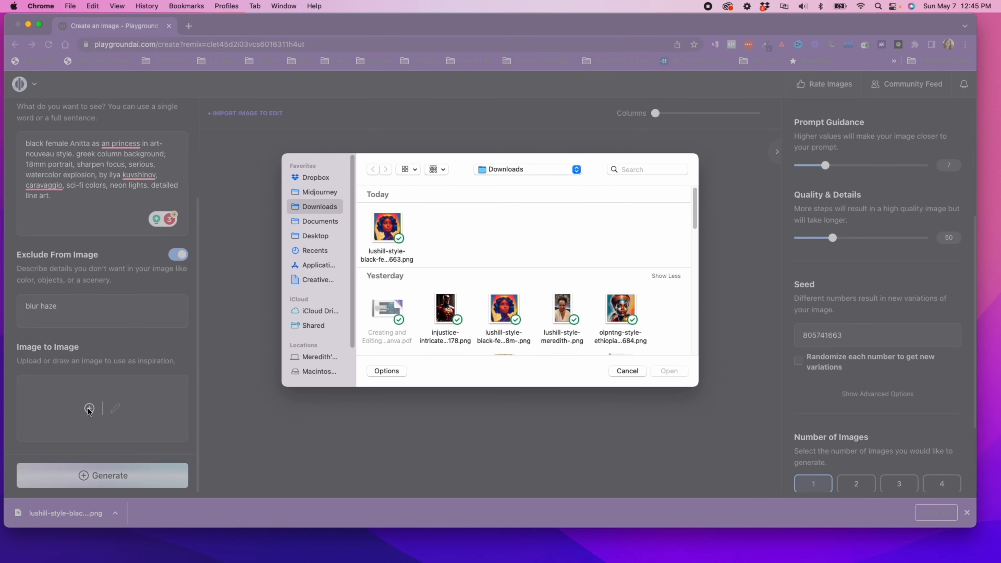
{"action": "left_click", "coordinate": [387, 230]}
{"action": "left_click", "coordinate": [672, 374]}
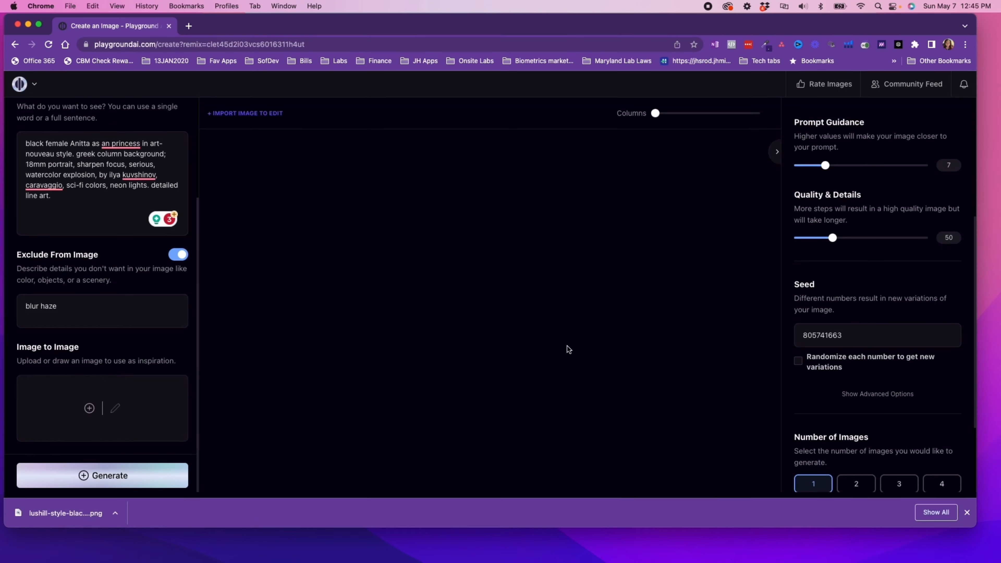
{"action": "scroll", "coordinate": [145, 400], "scroll_direction": "down", "scroll_amount": 2}
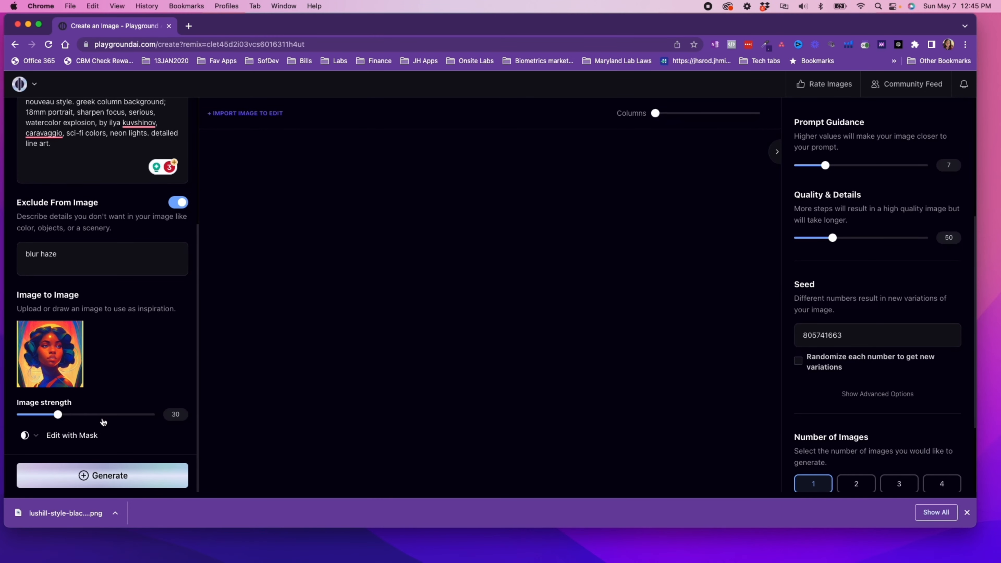
Set the image strength of the reference portrait to 100 and generate the image.
{"action": "left_click_drag", "start_coordinate": [58, 415], "coordinate": [158, 429]}
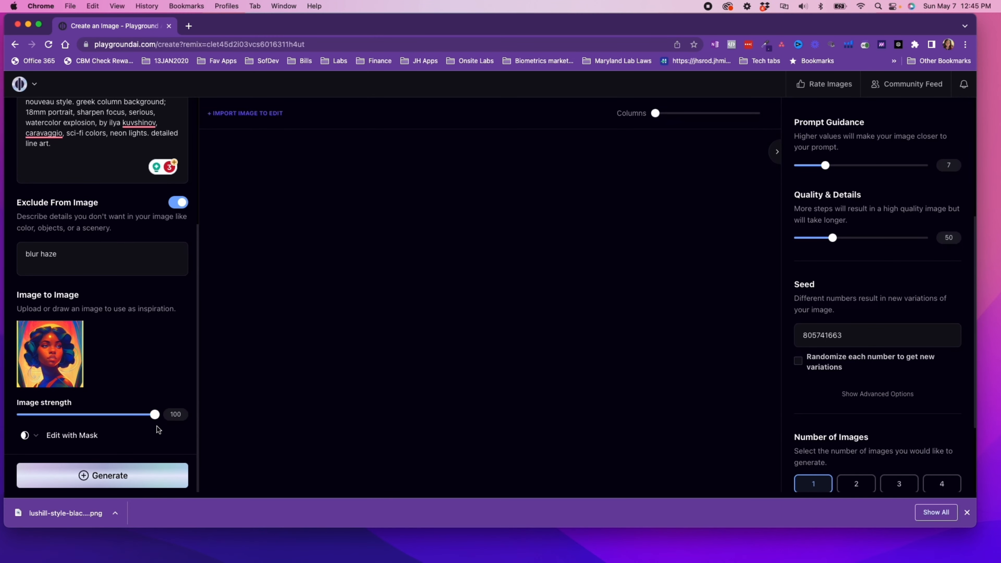
{"action": "left_click", "coordinate": [119, 478]}
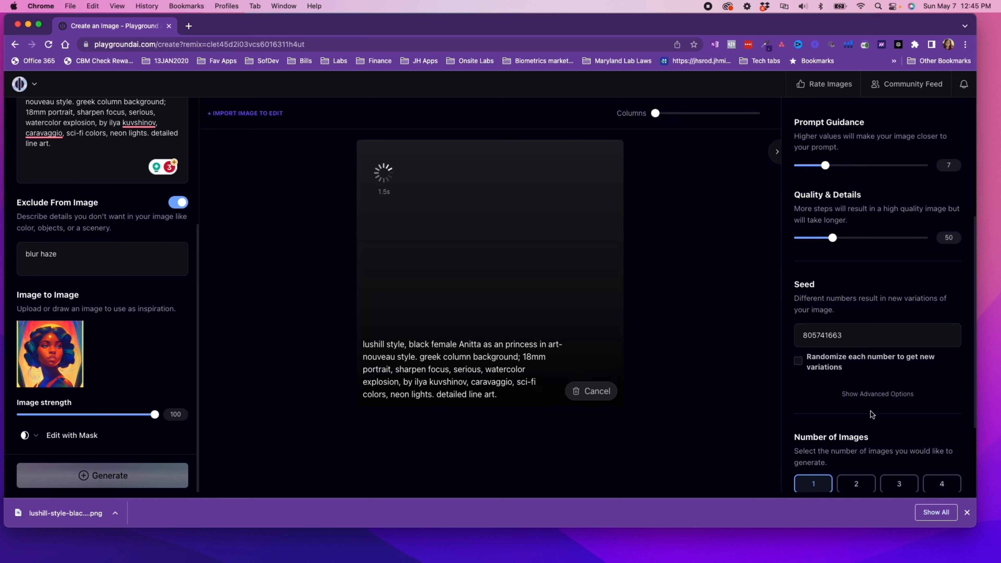
Turn on Private Session and remove the portrait from the Image to Image section.
{"action": "scroll", "coordinate": [872, 402], "scroll_direction": "down", "scroll_amount": 3}
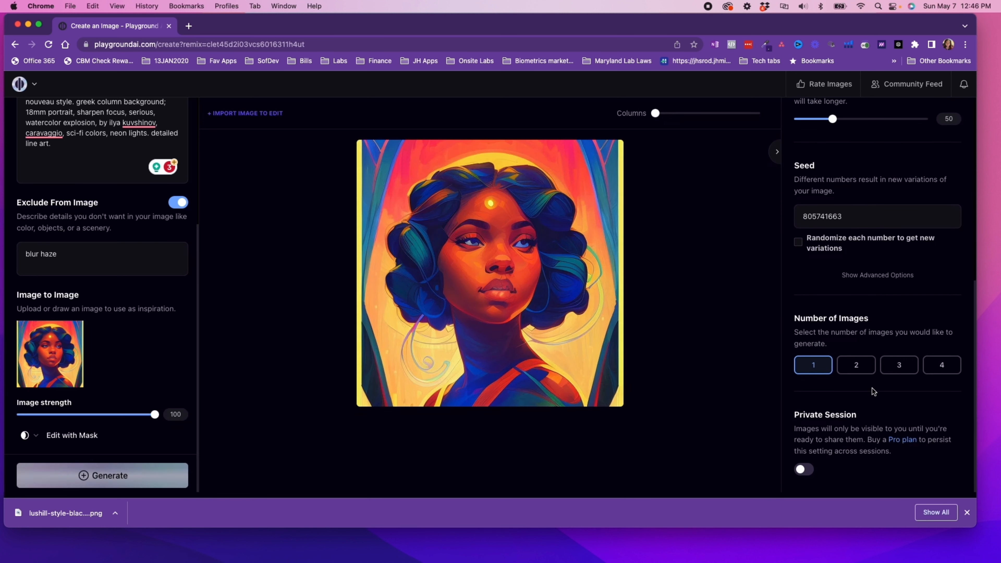
{"action": "left_click", "coordinate": [802, 470]}
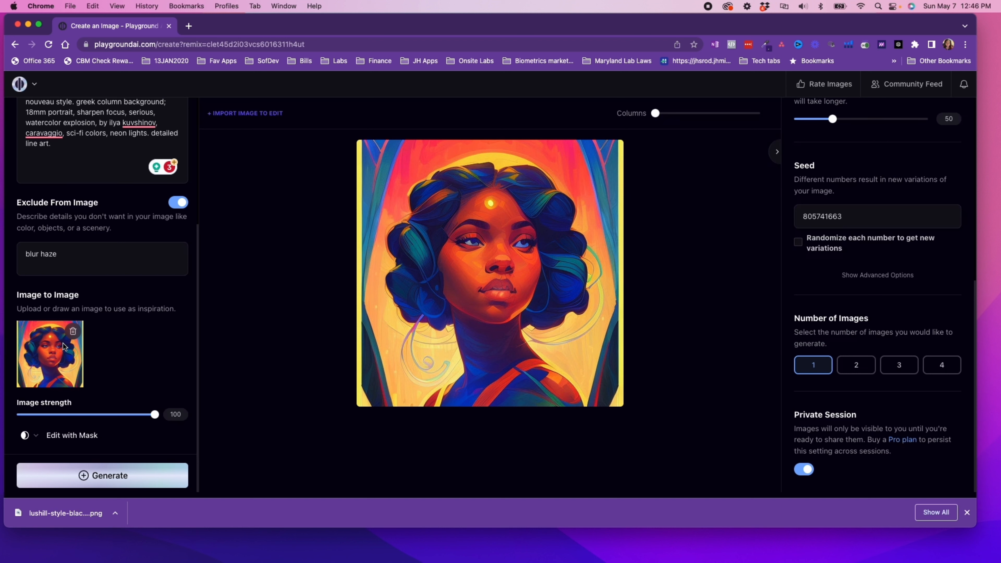
{"action": "left_click", "coordinate": [73, 334]}
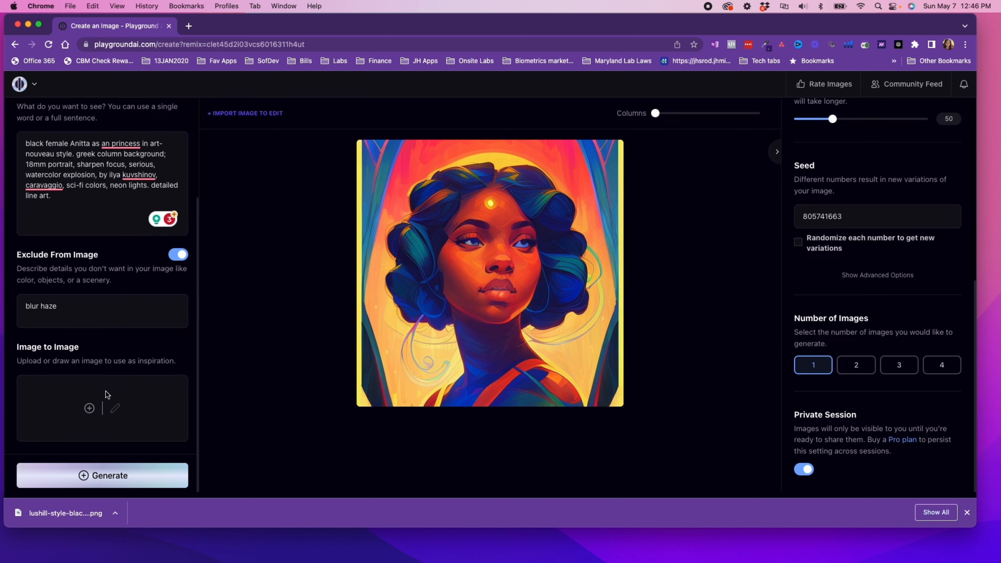
{"action": "scroll", "coordinate": [106, 395], "scroll_direction": "up", "scroll_amount": 2}
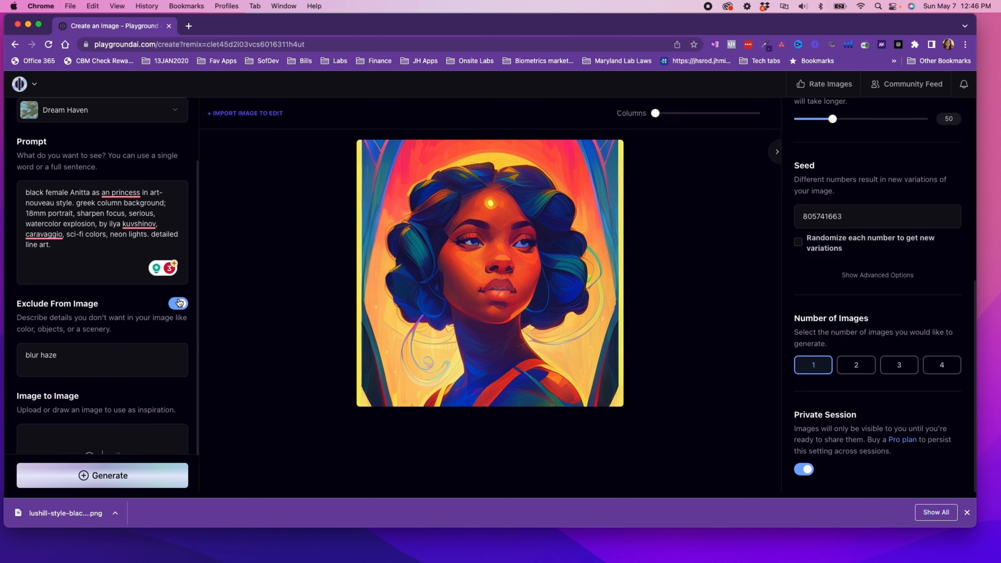
{"action": "scroll", "coordinate": [101, 443], "scroll_direction": "down", "scroll_amount": 2}
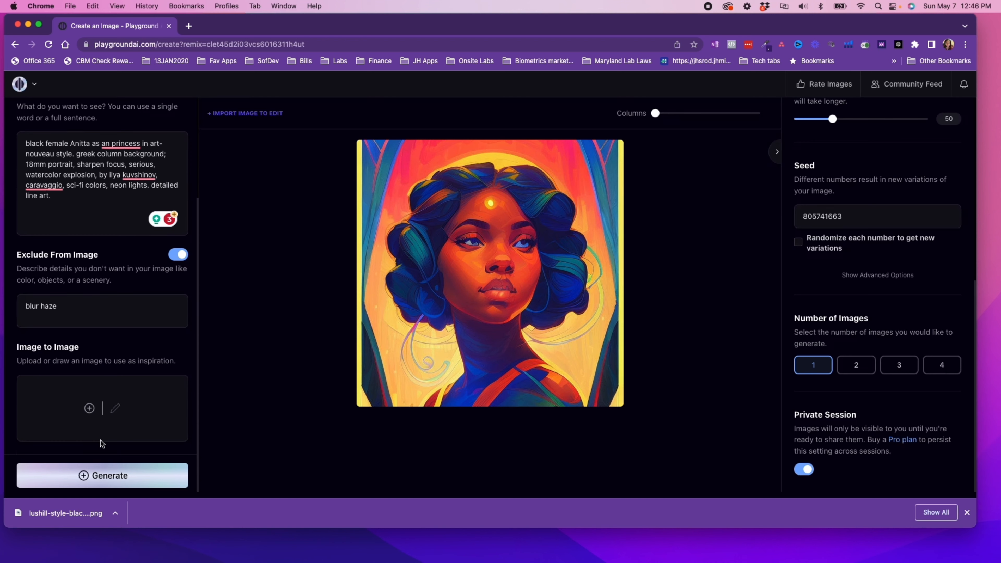
Upload the selfie photo from Downloads as the Image to Image reference and set its image strength to 100.
{"action": "left_click", "coordinate": [89, 409]}
{"action": "scroll", "coordinate": [504, 295], "scroll_direction": "down", "scroll_amount": 1}
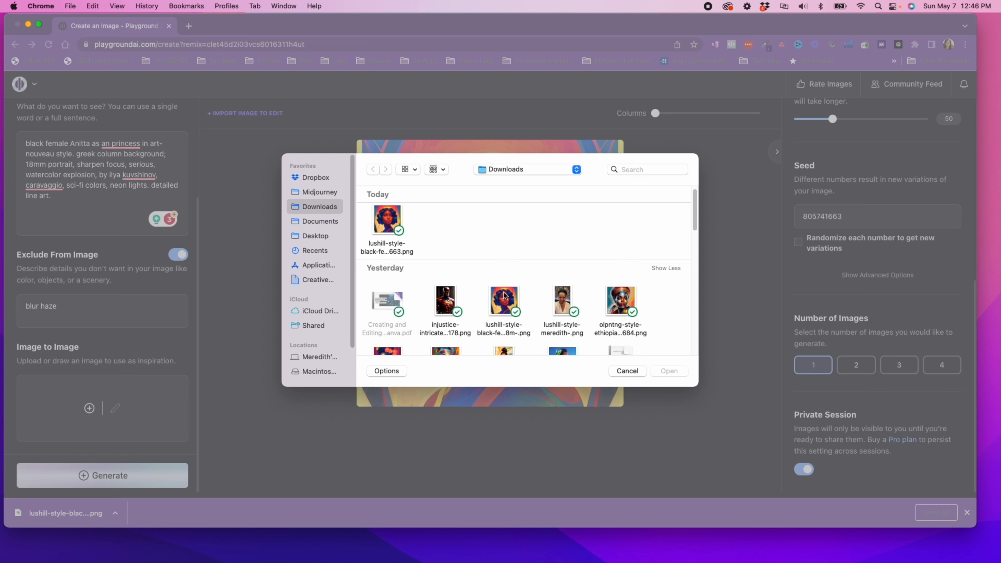
{"action": "scroll", "coordinate": [576, 299], "scroll_direction": "down", "scroll_amount": 3}
{"action": "scroll", "coordinate": [552, 296], "scroll_direction": "up", "scroll_amount": 2}
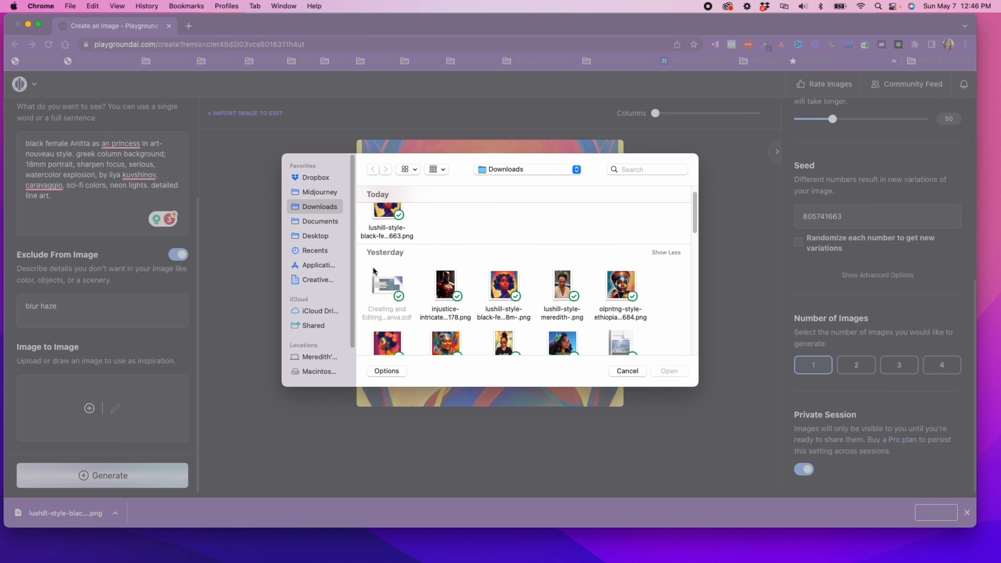
{"action": "left_click", "coordinate": [566, 285]}
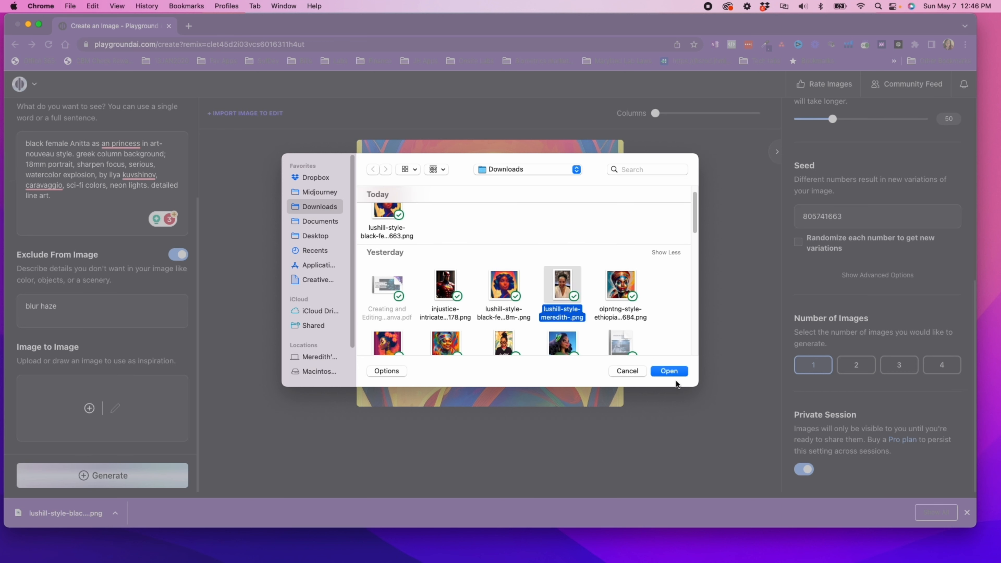
{"action": "left_click", "coordinate": [669, 371]}
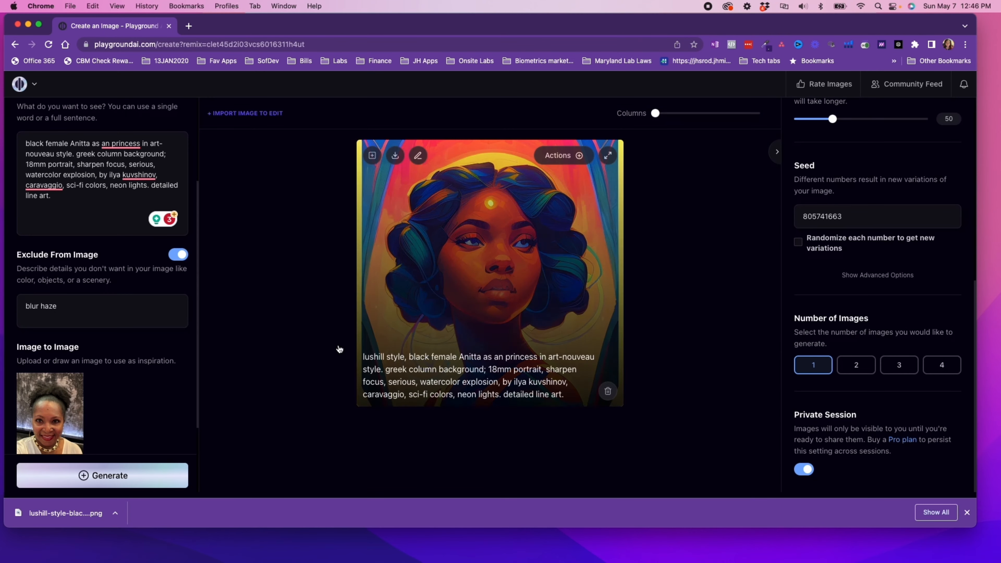
{"action": "scroll", "coordinate": [118, 374], "scroll_direction": "down", "scroll_amount": 3}
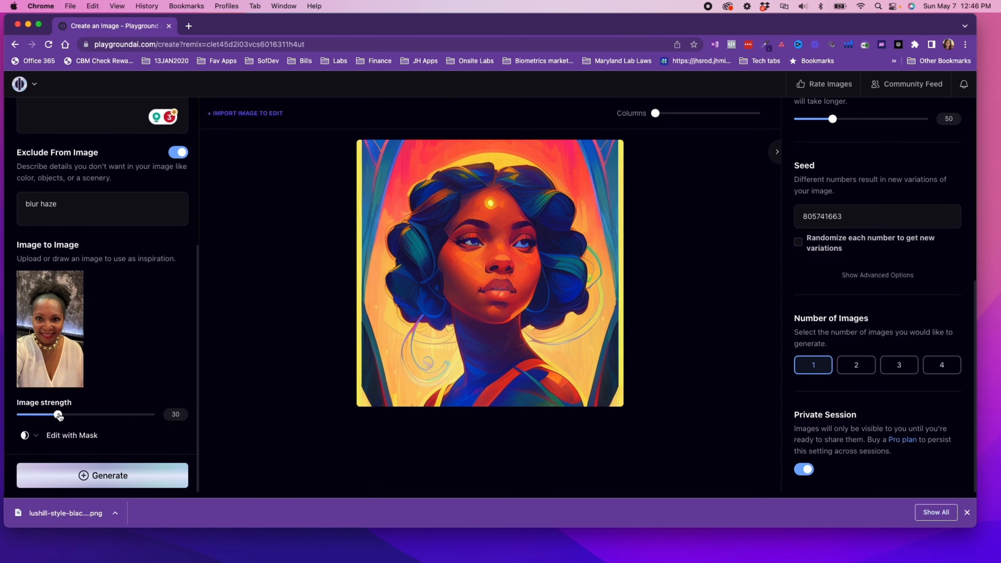
{"action": "left_click_drag", "start_coordinate": [58, 415], "coordinate": [166, 428]}
Clear the seed number and delete the whole prompt text.
{"action": "double_click", "coordinate": [851, 217]}
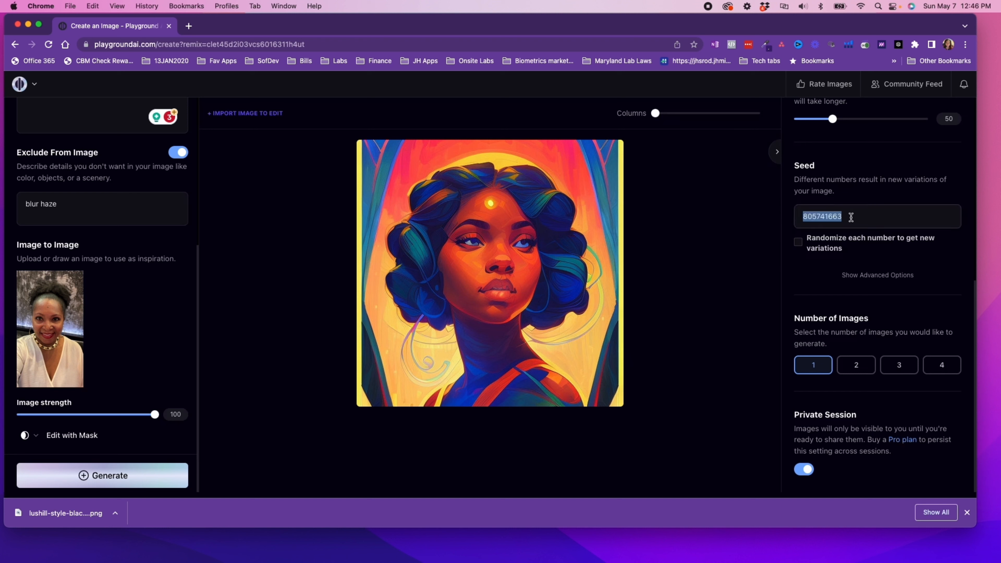
{"action": "key", "text": "BackSpace"}
{"action": "scroll", "coordinate": [799, 328], "scroll_direction": "up", "scroll_amount": 3}
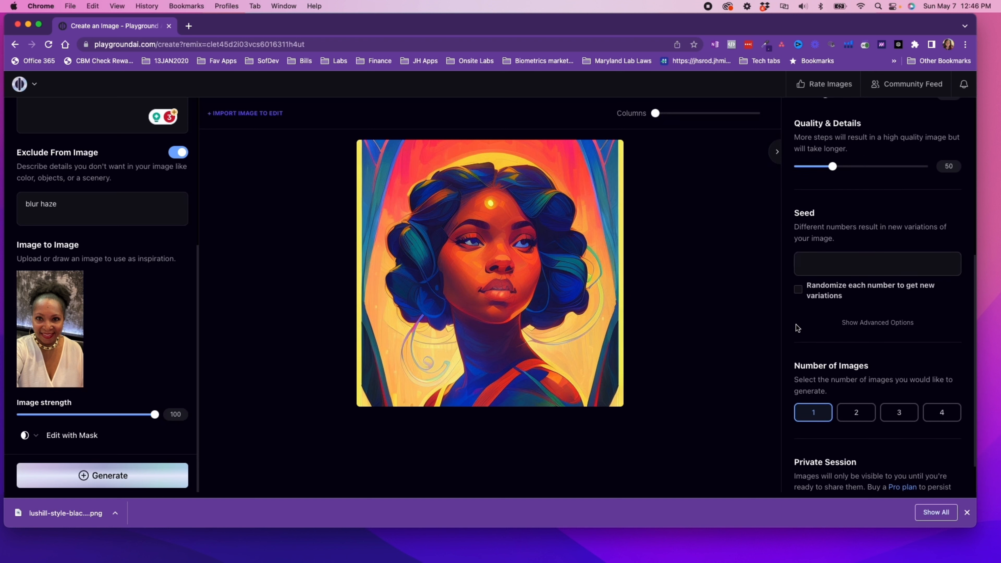
{"action": "scroll", "coordinate": [94, 350], "scroll_direction": "up", "scroll_amount": 6}
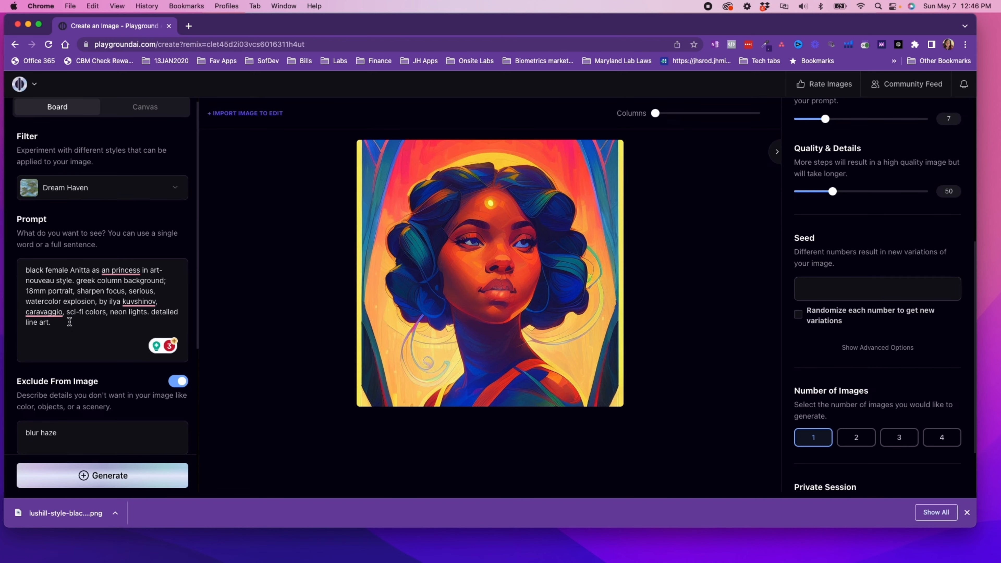
{"action": "left_click_drag", "start_coordinate": [69, 322], "coordinate": [18, 262]}
{"action": "key", "text": "BackSpace"}
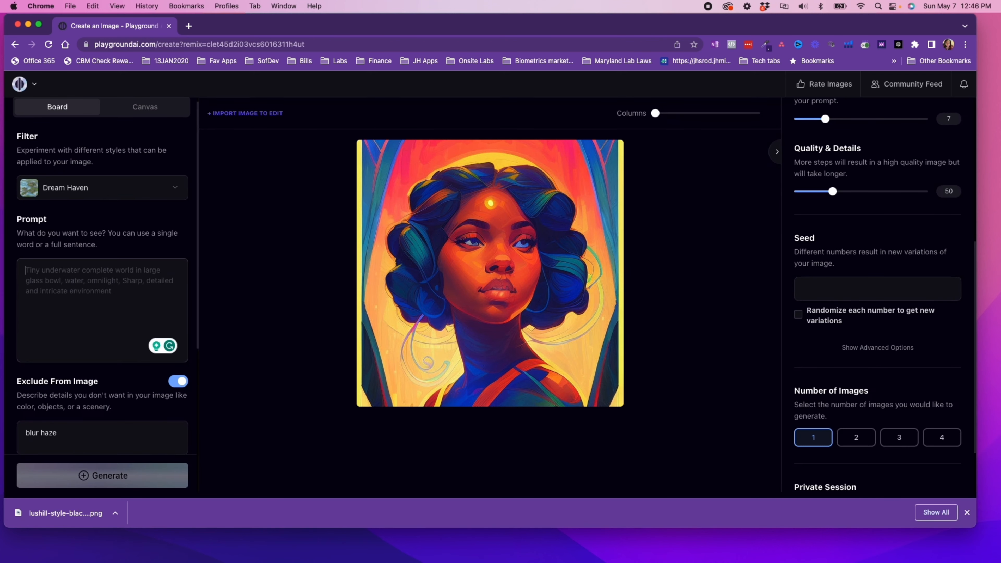
Change the style filter from Dream Haven to None.
{"action": "left_click", "coordinate": [166, 192]}
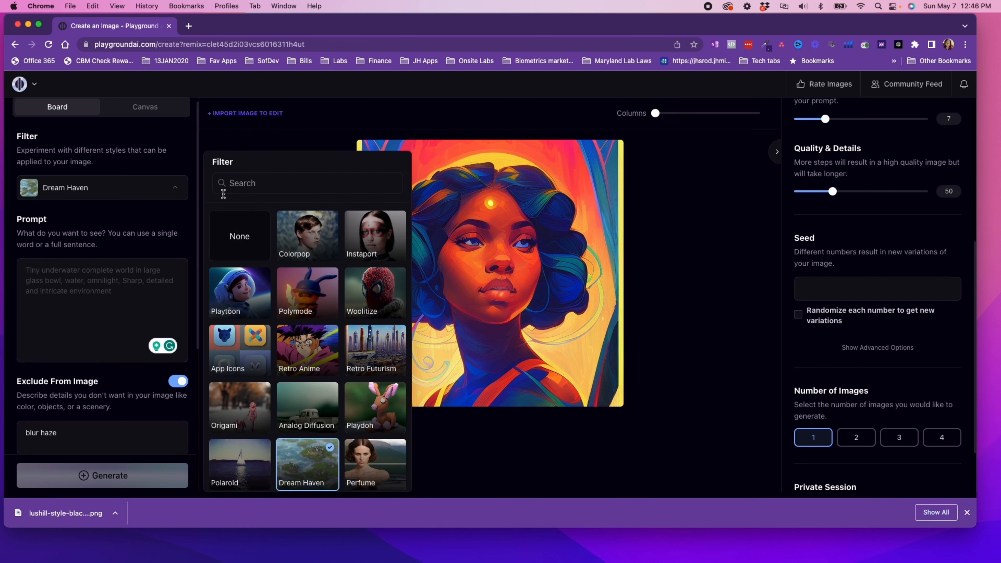
{"action": "left_click", "coordinate": [231, 238]}
{"action": "scroll", "coordinate": [138, 306], "scroll_direction": "down", "scroll_amount": 5}
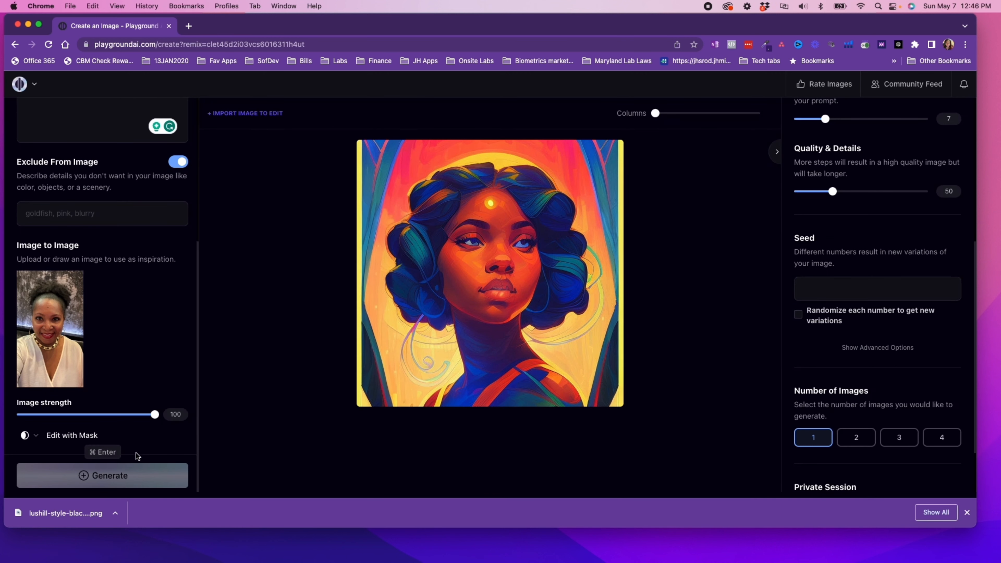
Enter "me" as the prompt and try to generate an image from the selfie.
{"action": "scroll", "coordinate": [101, 235], "scroll_direction": "up", "scroll_amount": 4}
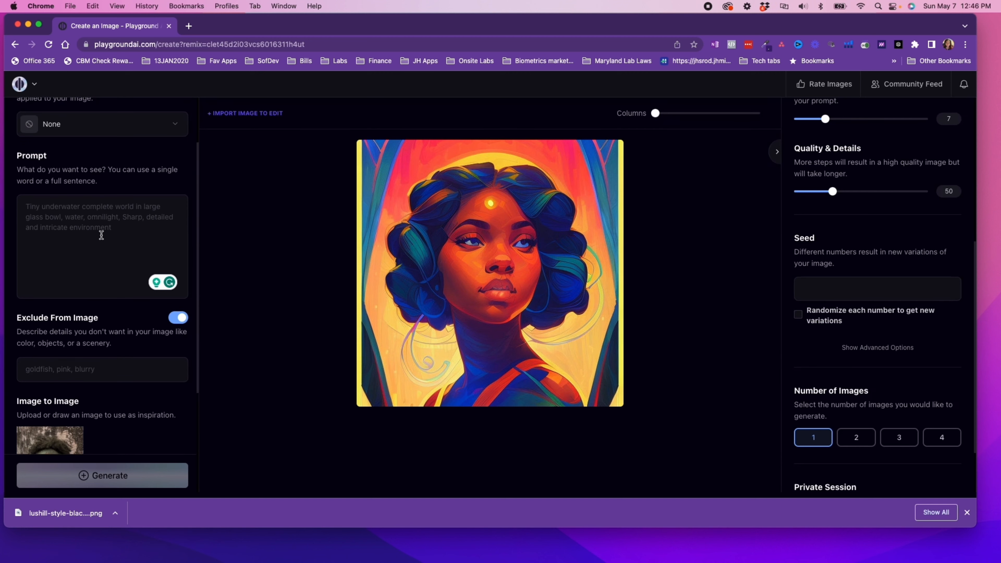
{"action": "type", "text": "me"}
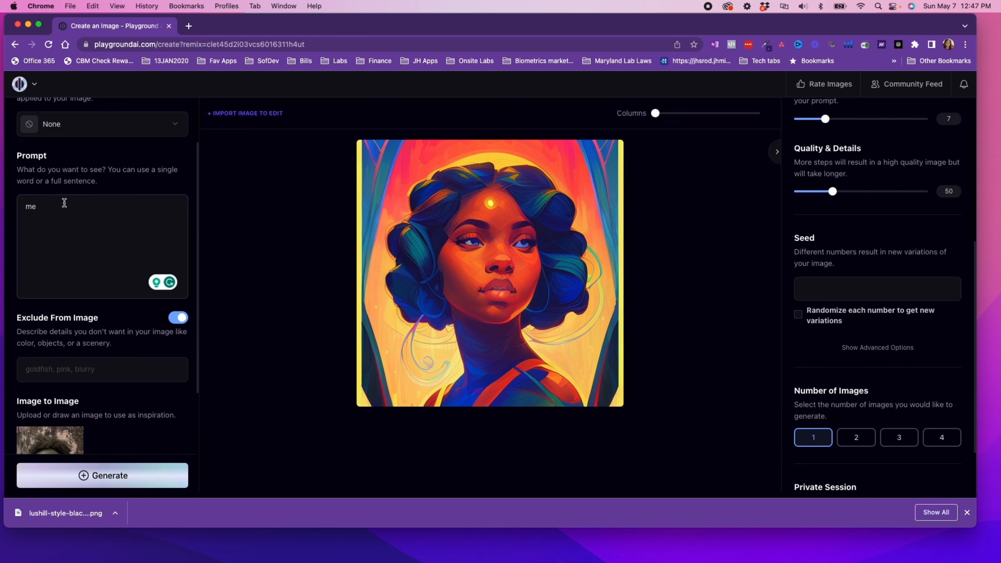
{"action": "scroll", "coordinate": [53, 220], "scroll_direction": "down", "scroll_amount": 1}
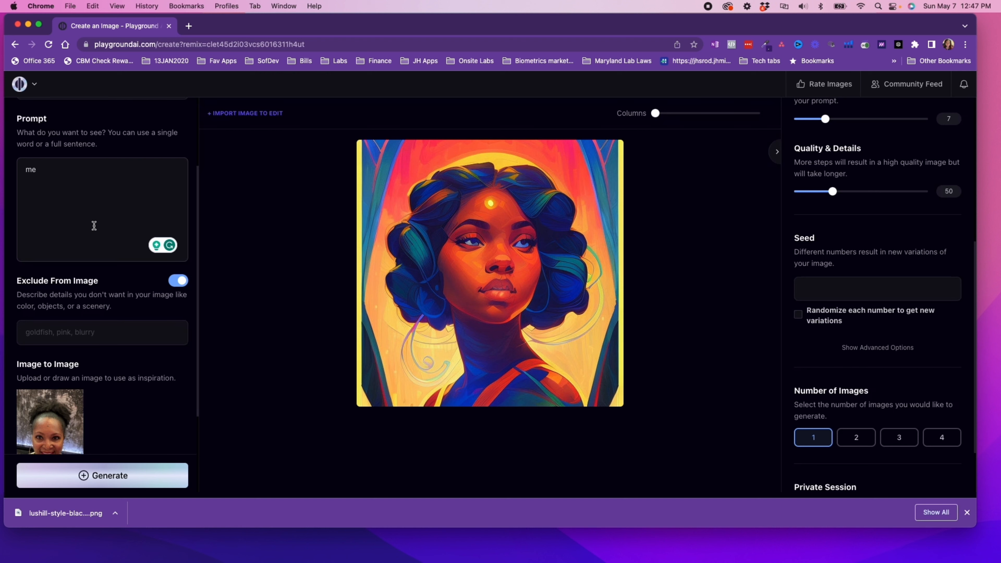
{"action": "scroll", "coordinate": [94, 226], "scroll_direction": "down", "scroll_amount": 3}
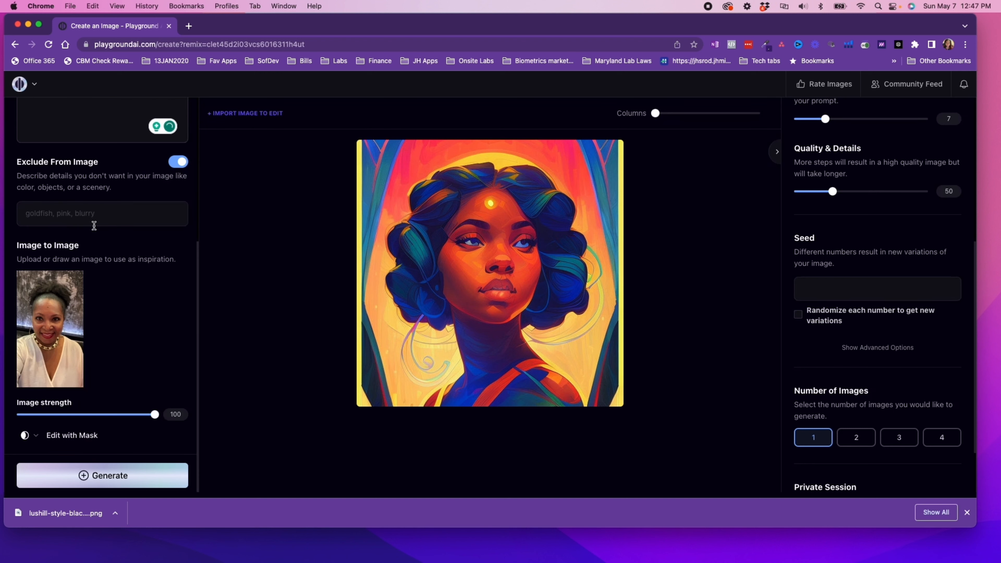
{"action": "left_click", "coordinate": [91, 477]}
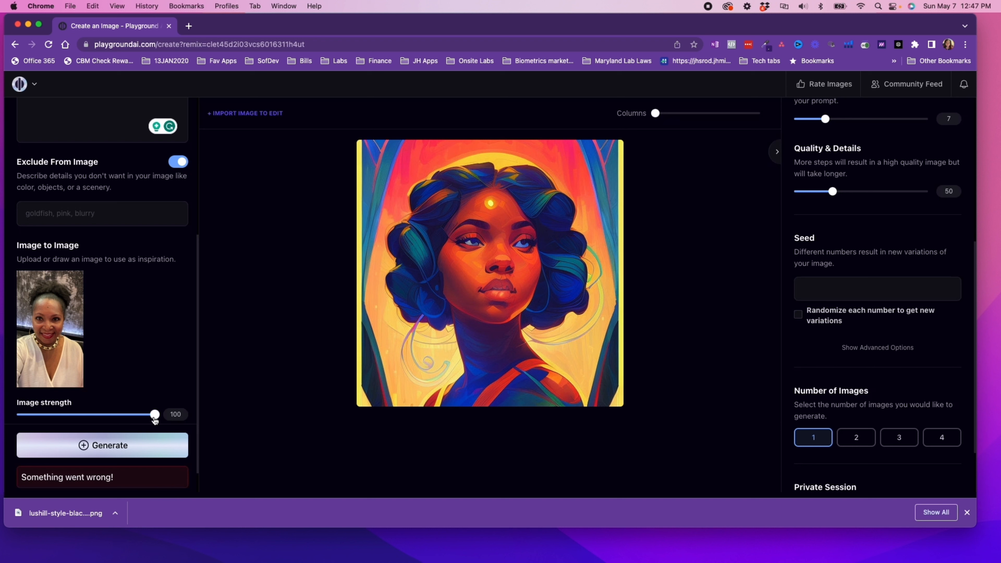
Lower the selfie's image strength to 98 and try generating the image again.
{"action": "left_click_drag", "start_coordinate": [155, 421], "coordinate": [153, 421]}
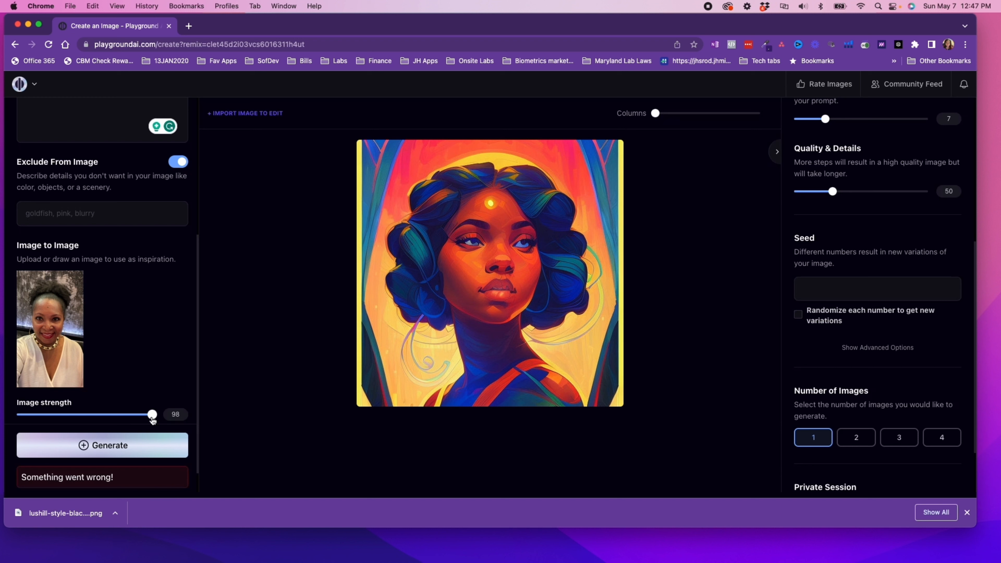
{"action": "left_click", "coordinate": [124, 446]}
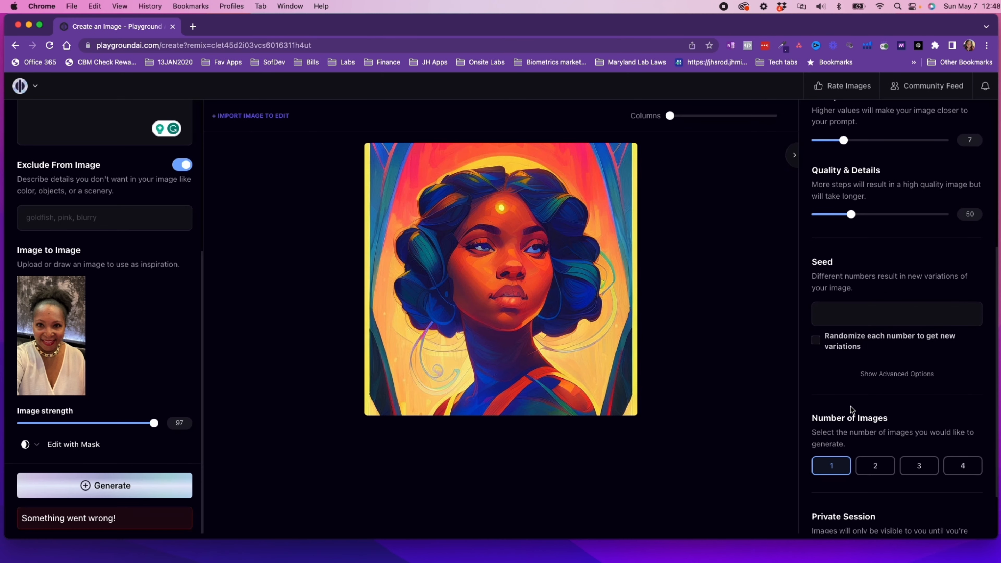
Turn on seed randomization with the advanced options shown, and generate the image from the selfie.
{"action": "left_click", "coordinate": [876, 367]}
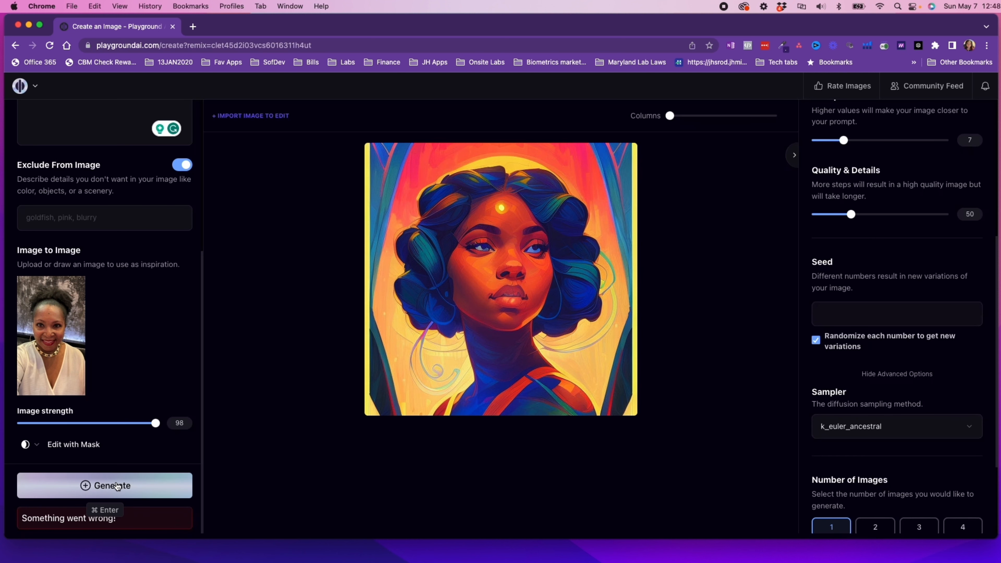
{"action": "left_click", "coordinate": [116, 486]}
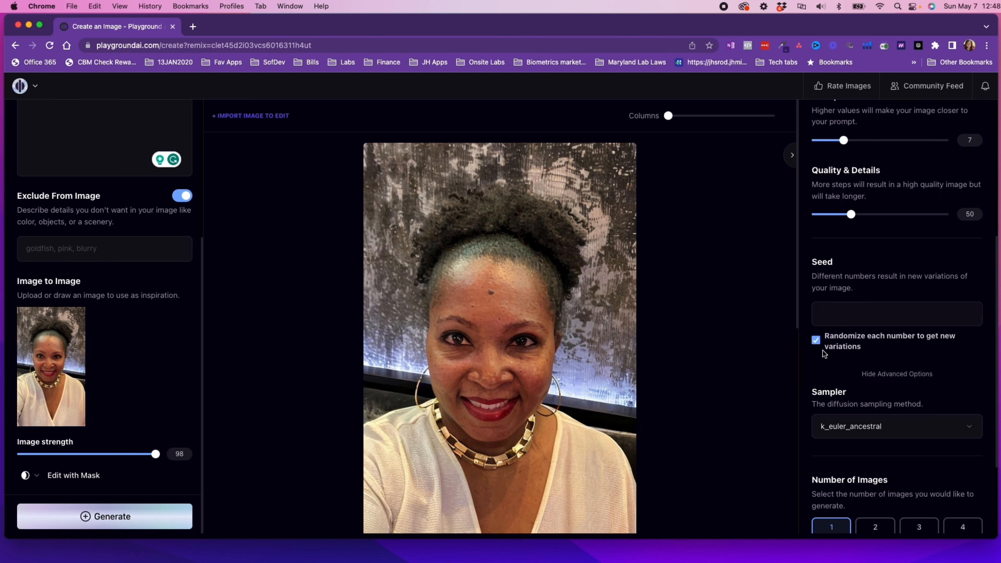
Load the prompt and settings of the colorful art-nouveau princess portrait back into the generator.
{"action": "scroll", "coordinate": [686, 379], "scroll_direction": "down", "scroll_amount": 10}
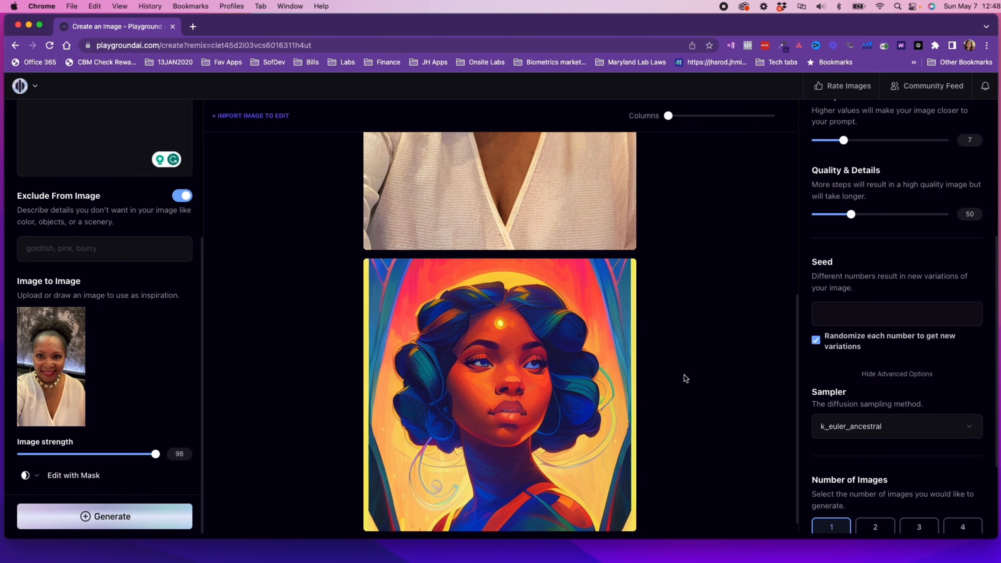
{"action": "scroll", "coordinate": [686, 379], "scroll_direction": "up", "scroll_amount": 6}
{"action": "scroll", "coordinate": [686, 379], "scroll_direction": "down", "scroll_amount": 4}
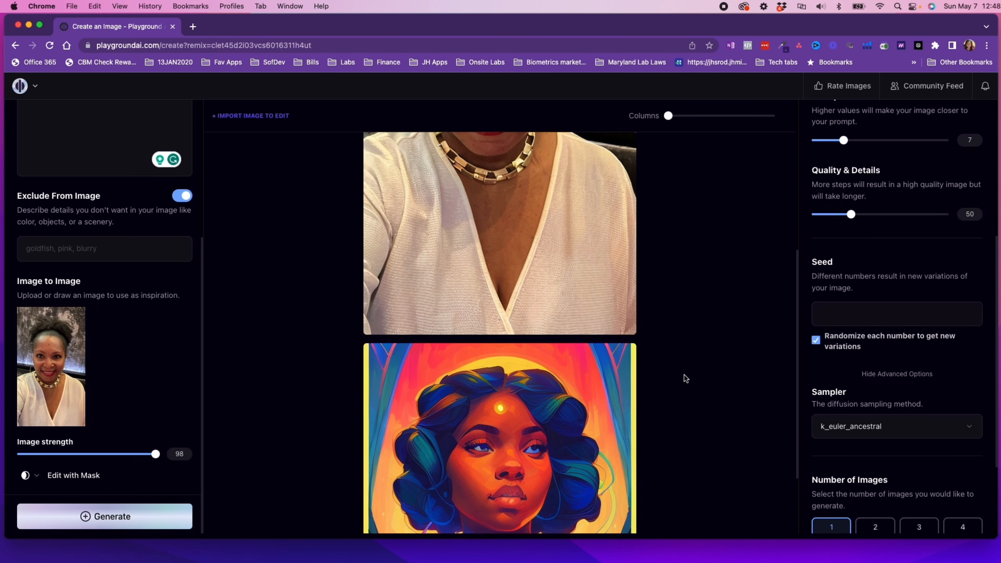
{"action": "scroll", "coordinate": [686, 378], "scroll_direction": "down", "scroll_amount": 3}
{"action": "mouse_move", "coordinate": [535, 371]}
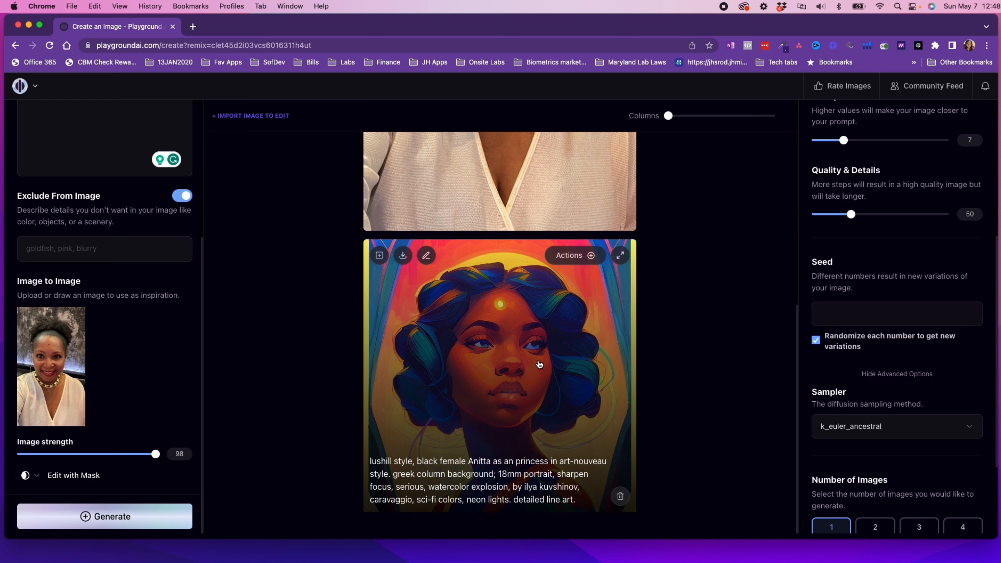
{"action": "left_click", "coordinate": [540, 365]}
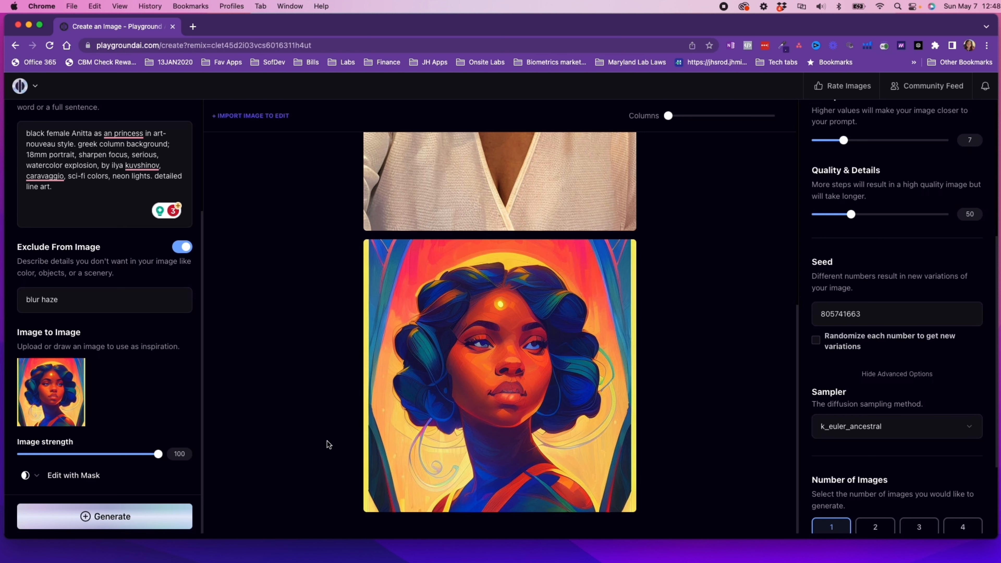
{"action": "scroll", "coordinate": [147, 408], "scroll_direction": "up", "scroll_amount": 4}
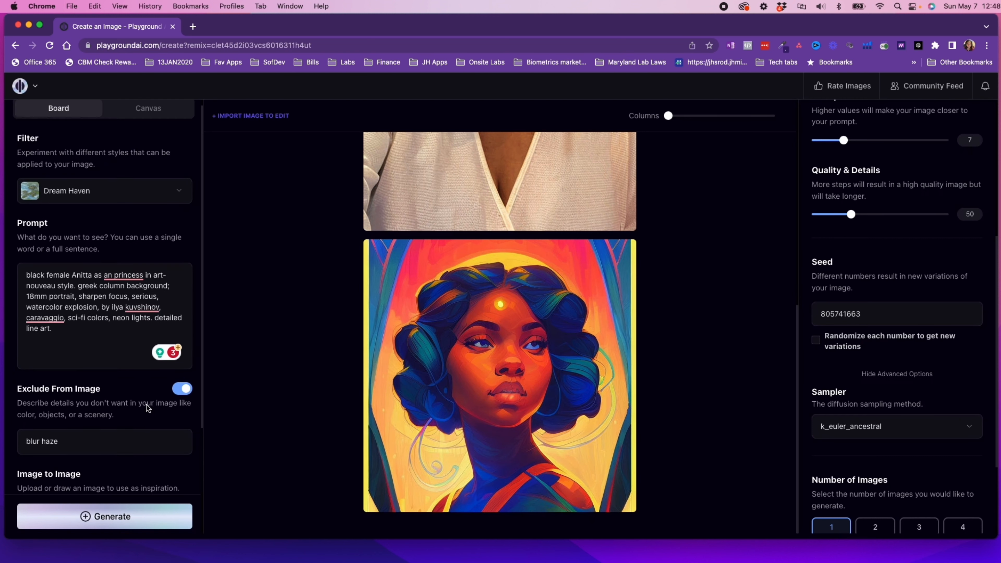
Lower the portrait's image strength to 85 and turn on seed randomization for new variations.
{"action": "scroll", "coordinate": [123, 315], "scroll_direction": "down", "scroll_amount": 4}
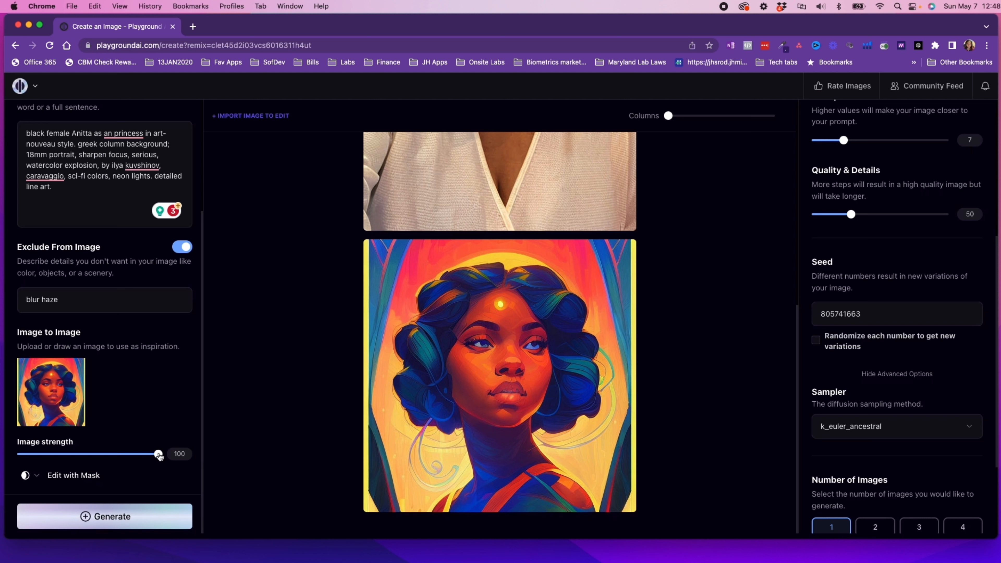
{"action": "left_click_drag", "start_coordinate": [157, 455], "coordinate": [136, 453]}
{"action": "left_click", "coordinate": [815, 340]}
Set the number of images to 4 and turn on the private session.
{"action": "scroll", "coordinate": [860, 370], "scroll_direction": "down", "scroll_amount": 3}
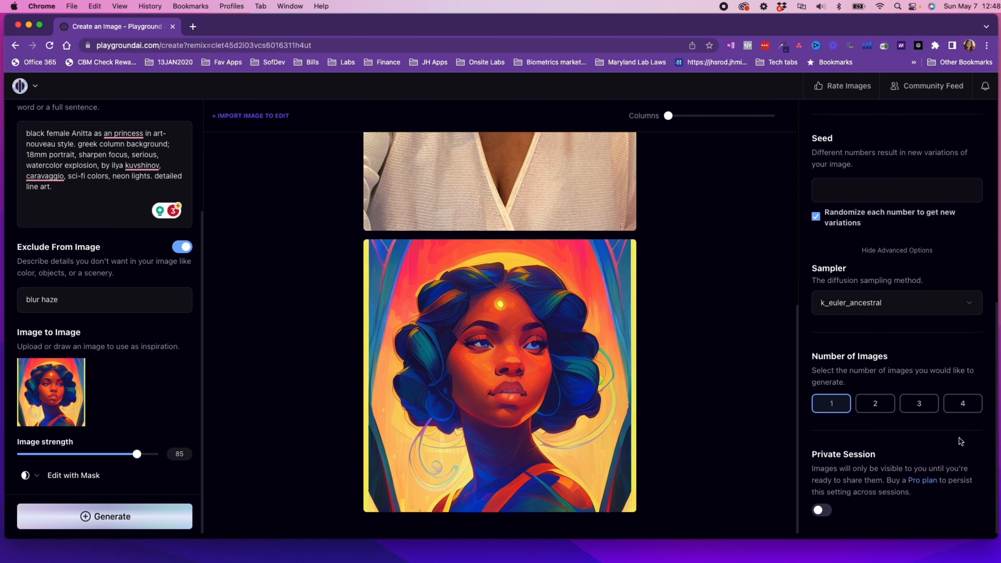
{"action": "left_click", "coordinate": [965, 406]}
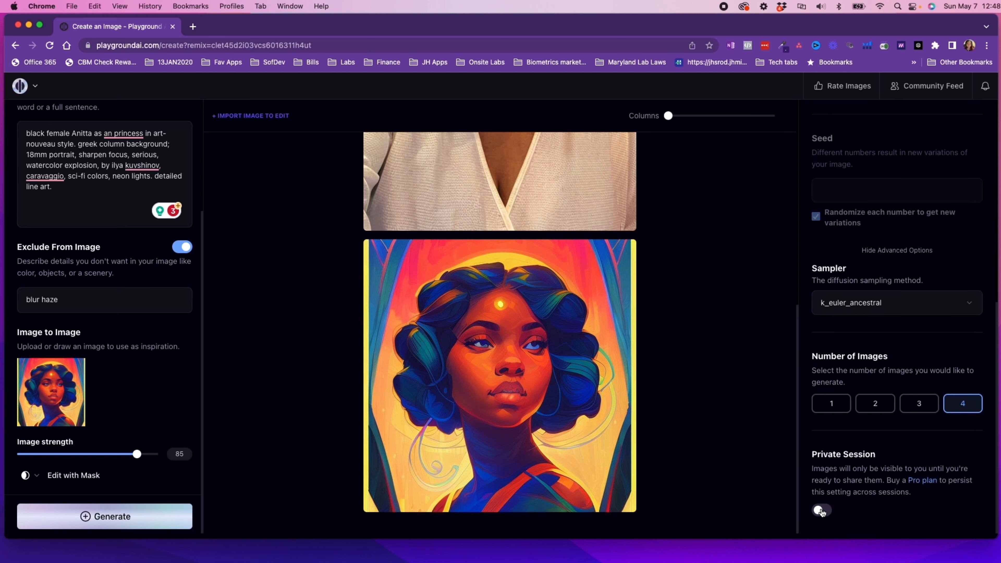
{"action": "left_click", "coordinate": [821, 510]}
Create variations of the uploaded selfie using the loaded art-nouveau prompt.
{"action": "scroll", "coordinate": [755, 469], "scroll_direction": "up", "scroll_amount": 3}
{"action": "scroll", "coordinate": [756, 470], "scroll_direction": "up", "scroll_amount": 3}
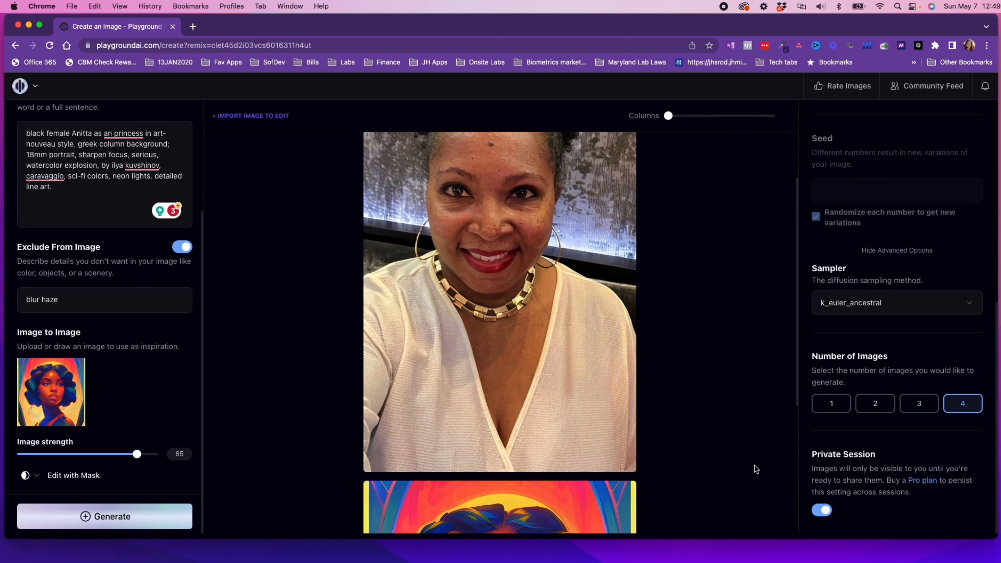
{"action": "scroll", "coordinate": [918, 368], "scroll_direction": "up", "scroll_amount": 6}
{"action": "scroll", "coordinate": [917, 368], "scroll_direction": "up", "scroll_amount": 1}
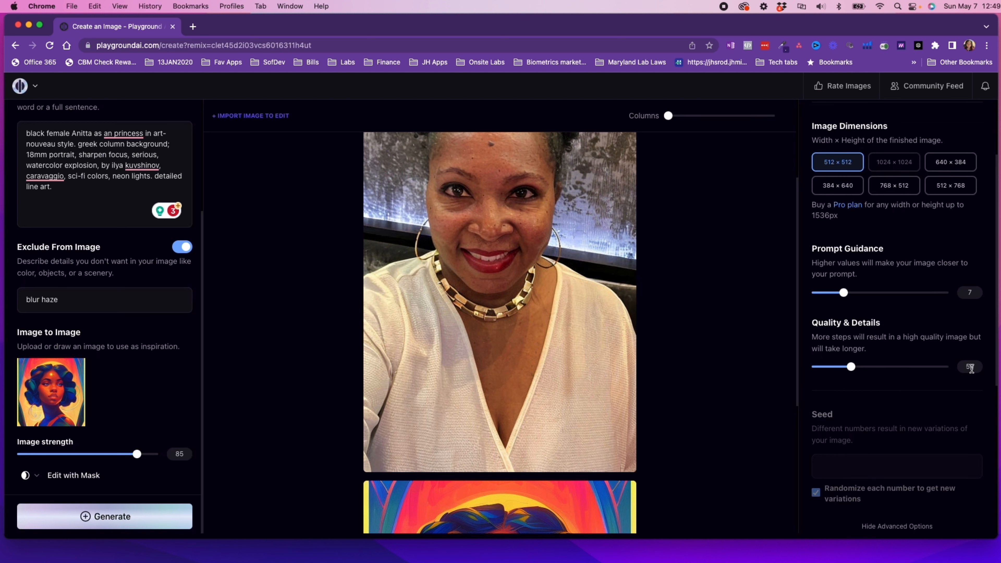
{"action": "scroll", "coordinate": [689, 414], "scroll_direction": "down", "scroll_amount": 6}
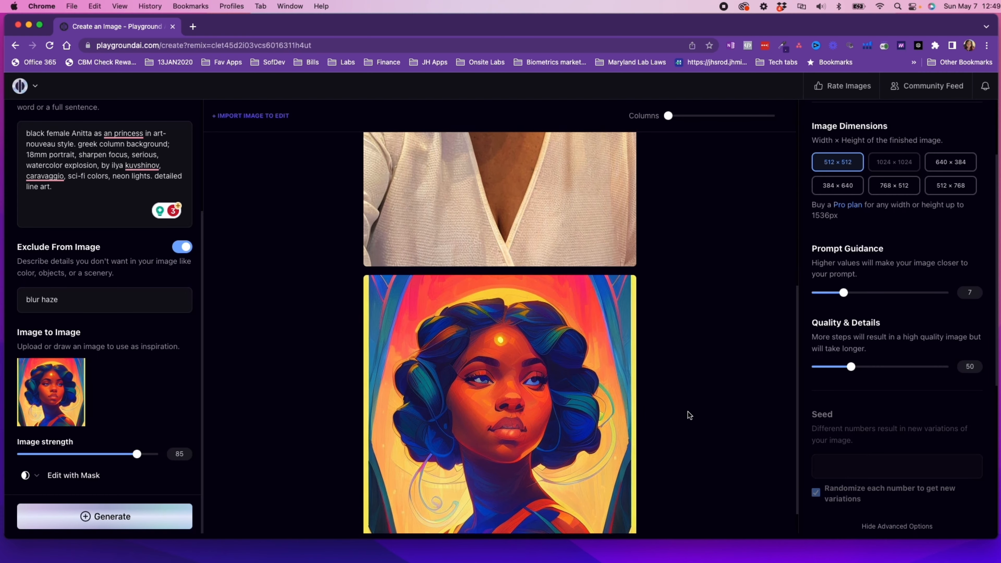
{"action": "scroll", "coordinate": [689, 415], "scroll_direction": "up", "scroll_amount": 8}
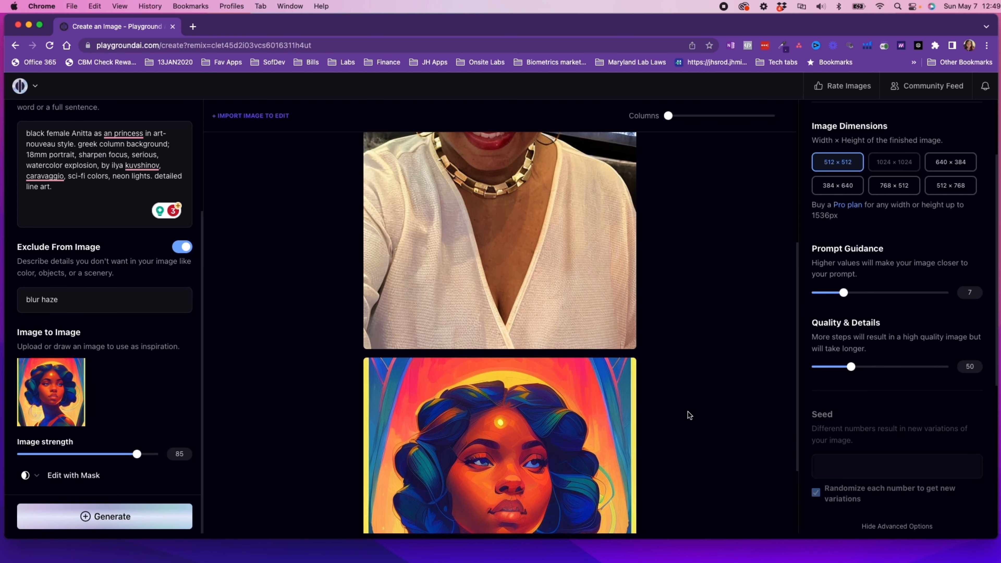
{"action": "scroll", "coordinate": [689, 415], "scroll_direction": "up", "scroll_amount": 1}
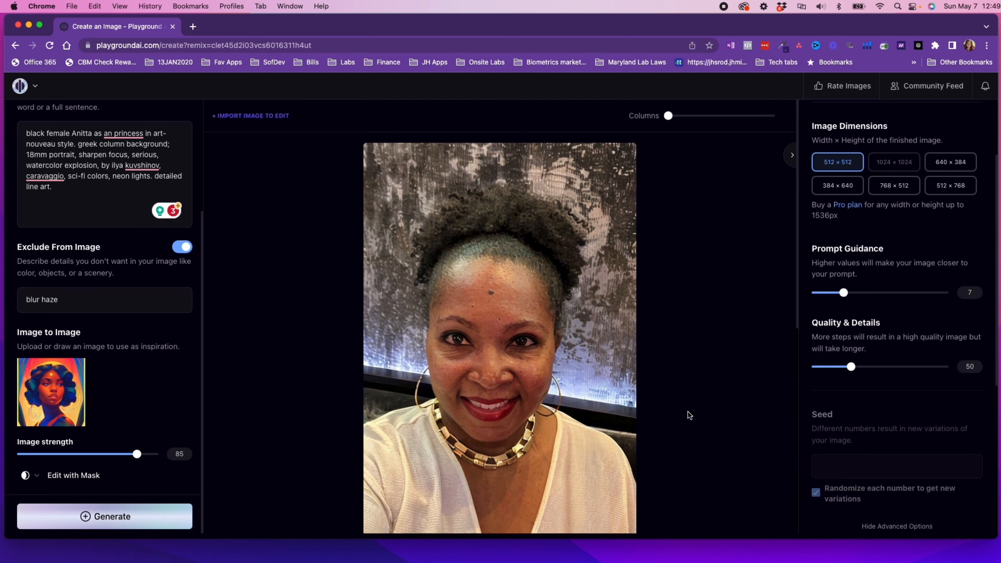
{"action": "mouse_move", "coordinate": [610, 237]}
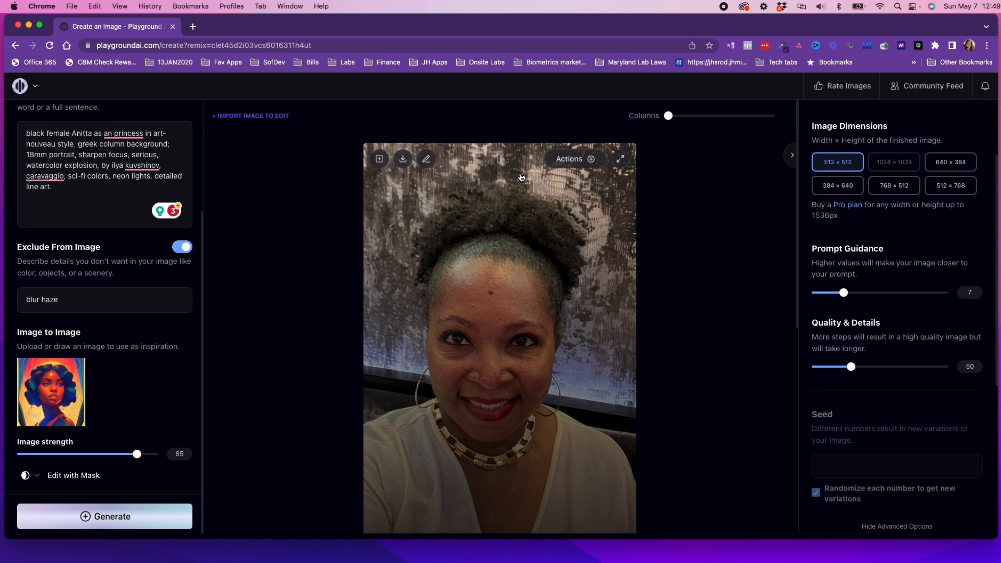
{"action": "left_click", "coordinate": [569, 161]}
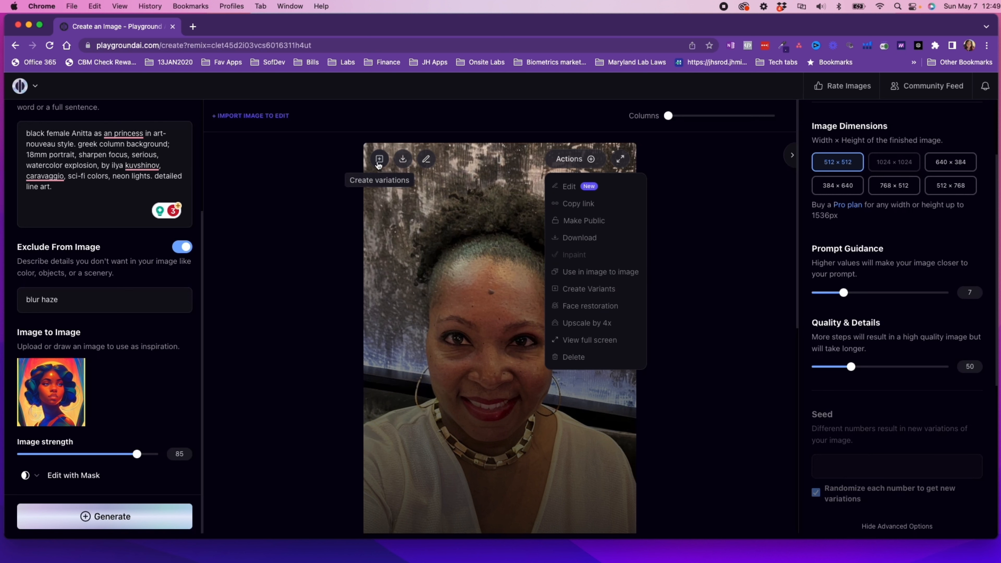
{"action": "left_click", "coordinate": [379, 164]}
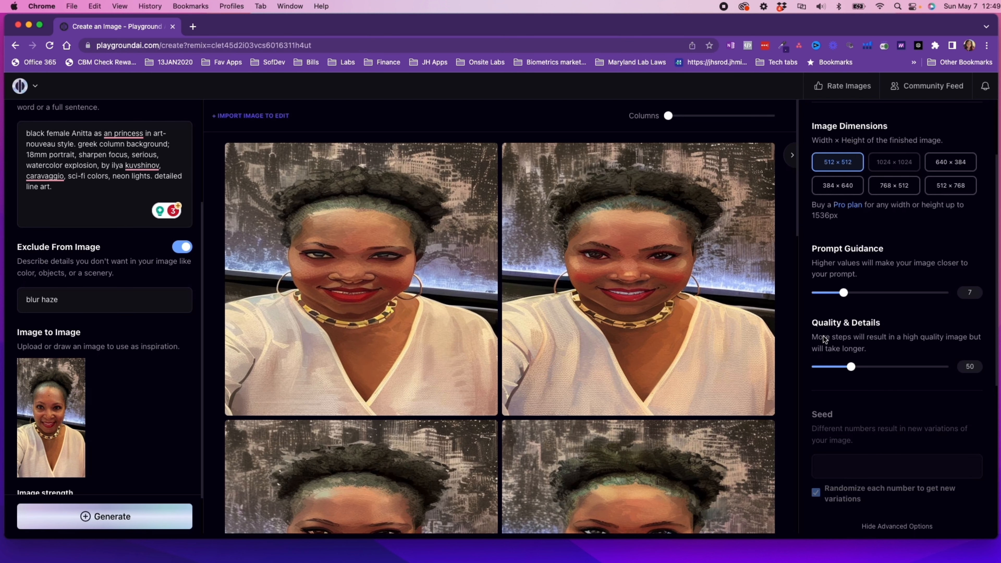
Check the generated variations, and set the image strength to 80 and prompt guidance to 8.
{"action": "mouse_move", "coordinate": [680, 315]}
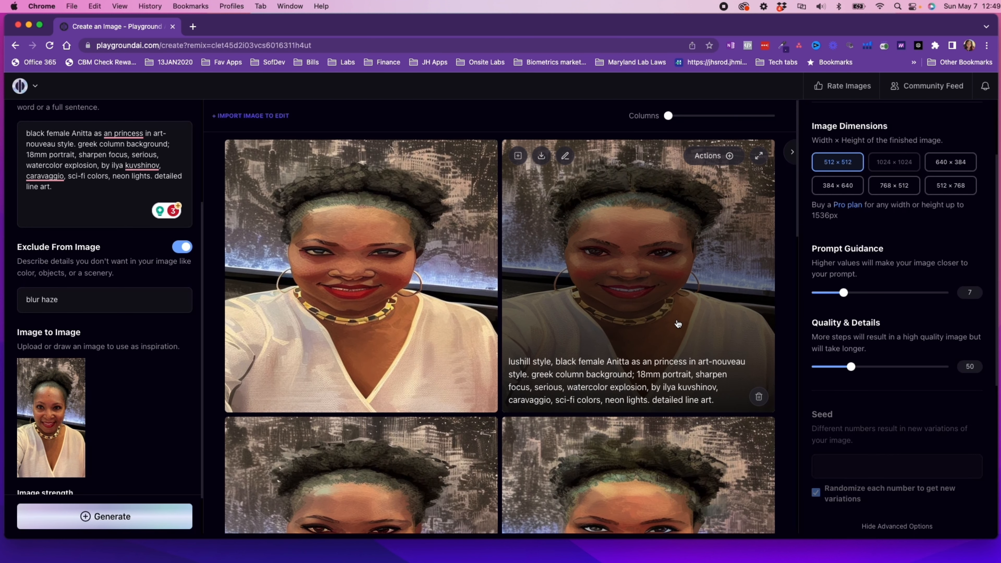
{"action": "scroll", "coordinate": [678, 324], "scroll_direction": "down", "scroll_amount": 1}
{"action": "scroll", "coordinate": [677, 324], "scroll_direction": "down", "scroll_amount": 5}
{"action": "scroll", "coordinate": [104, 394], "scroll_direction": "down", "scroll_amount": 2}
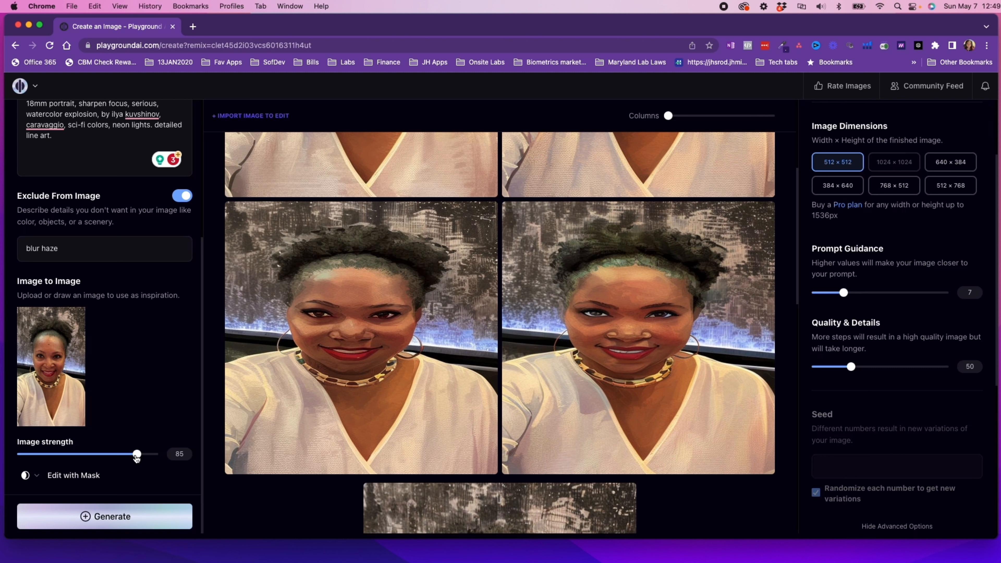
{"action": "left_click_drag", "start_coordinate": [136, 457], "coordinate": [130, 457]}
{"action": "left_click_drag", "start_coordinate": [844, 294], "coordinate": [848, 293]}
Create another set of variations from the original selfie with the adjusted strength and guidance.
{"action": "scroll", "coordinate": [499, 354], "scroll_direction": "down", "scroll_amount": 8}
{"action": "scroll", "coordinate": [511, 358], "scroll_direction": "up", "scroll_amount": 1}
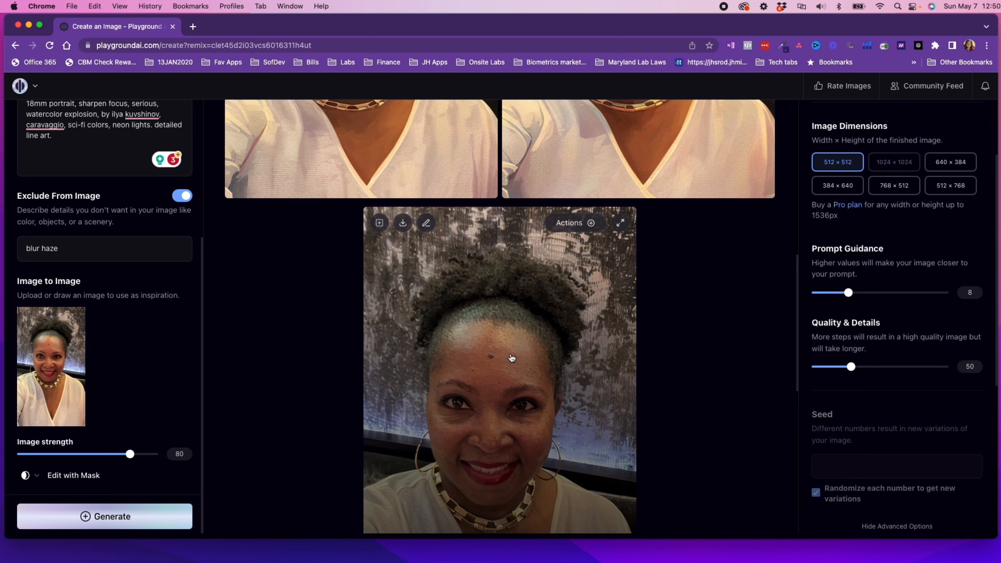
{"action": "left_click", "coordinate": [379, 228]}
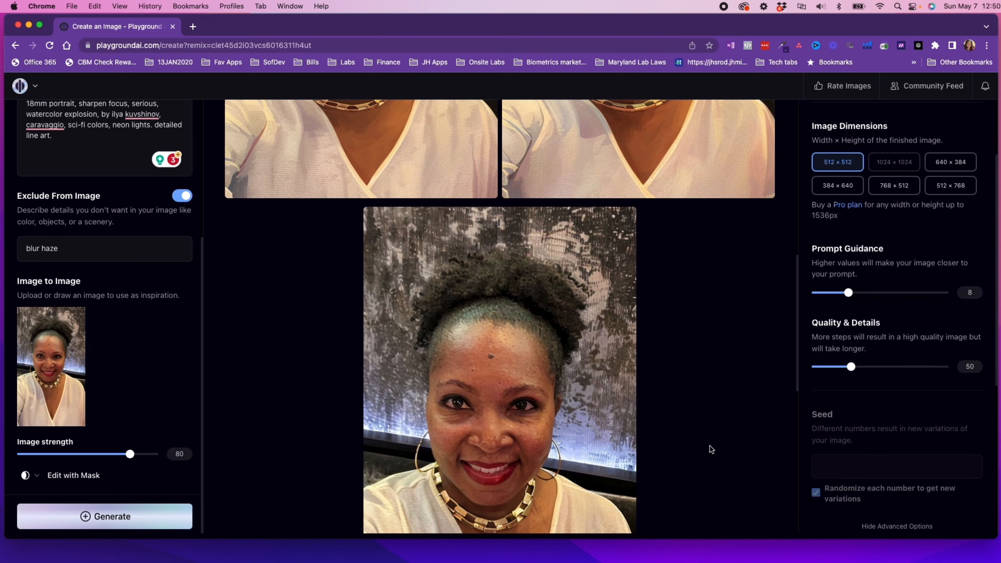
{"action": "scroll", "coordinate": [729, 471], "scroll_direction": "down", "scroll_amount": 10}
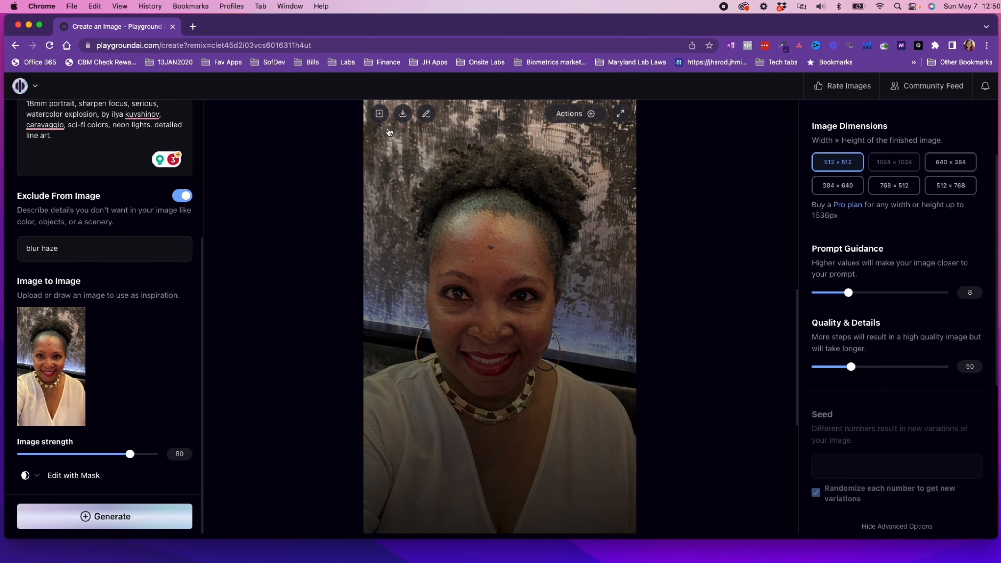
{"action": "left_click", "coordinate": [379, 115]}
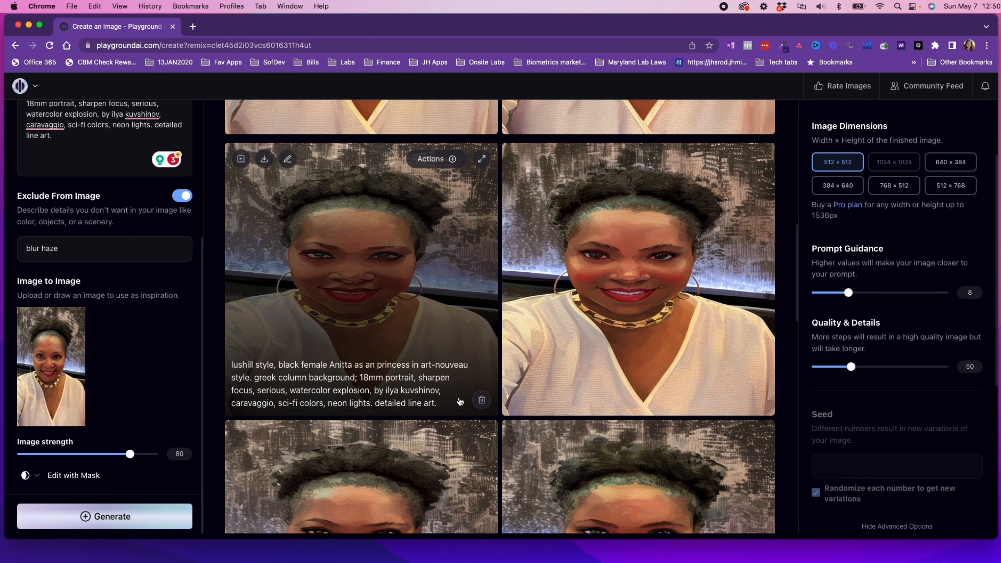
Delete the first and last images from the earlier batch of selfie variations.
{"action": "left_click", "coordinate": [482, 402]}
{"action": "left_click", "coordinate": [483, 402]}
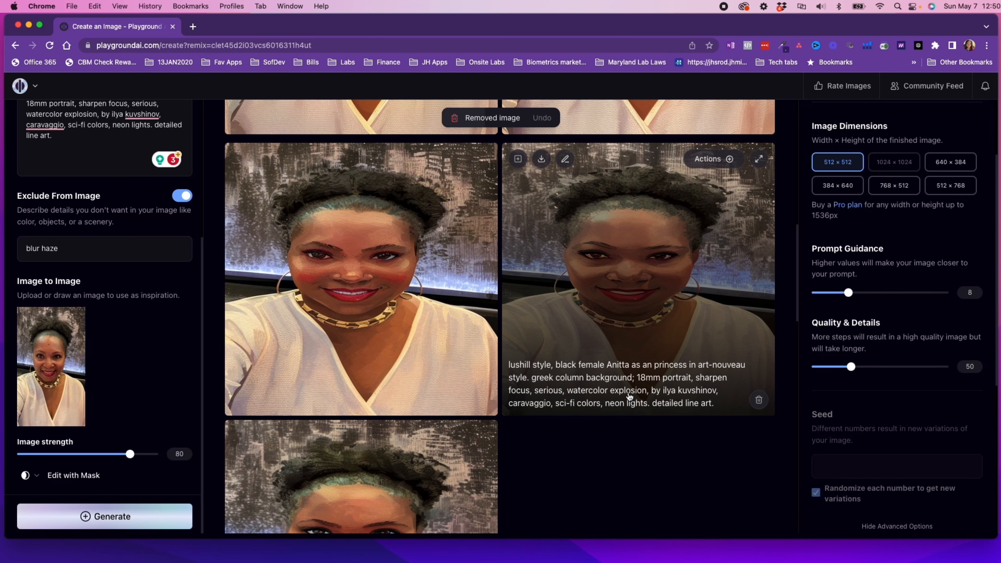
{"action": "scroll", "coordinate": [630, 396], "scroll_direction": "down", "scroll_amount": 1}
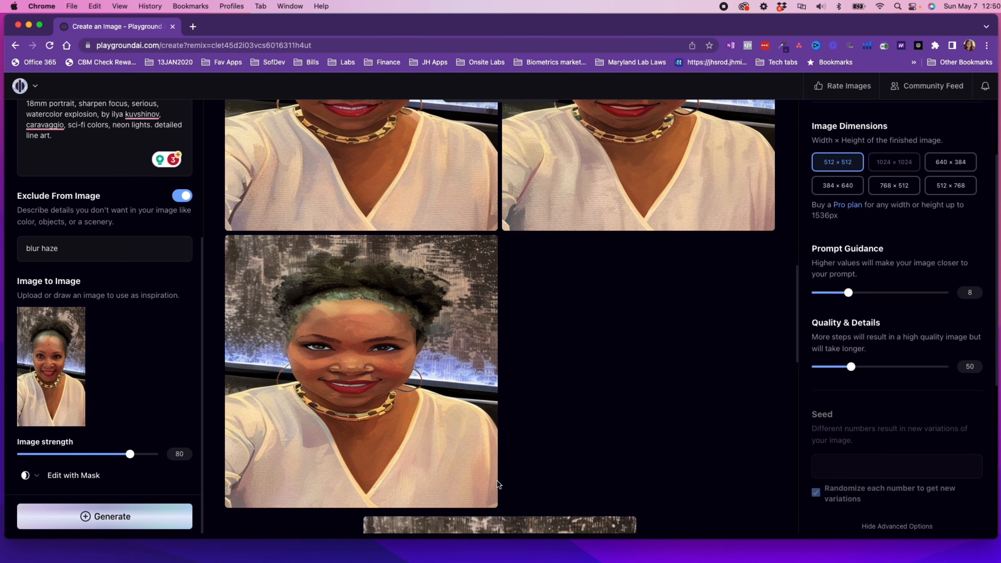
{"action": "left_click", "coordinate": [482, 494]}
Review the new variations and change the image dimensions to 512 × 768.
{"action": "scroll", "coordinate": [681, 446], "scroll_direction": "up", "scroll_amount": 5}
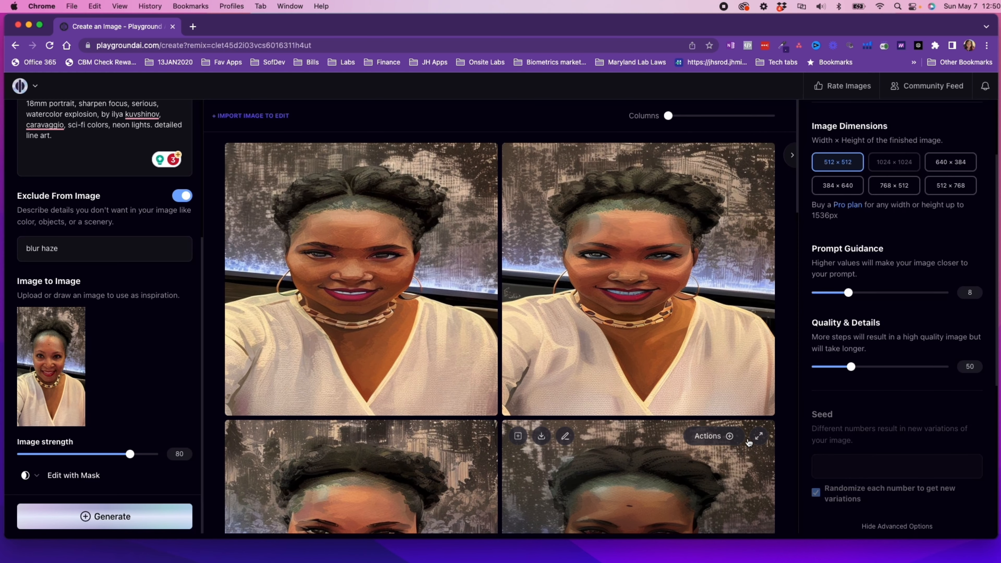
{"action": "scroll", "coordinate": [748, 442], "scroll_direction": "down", "scroll_amount": 4}
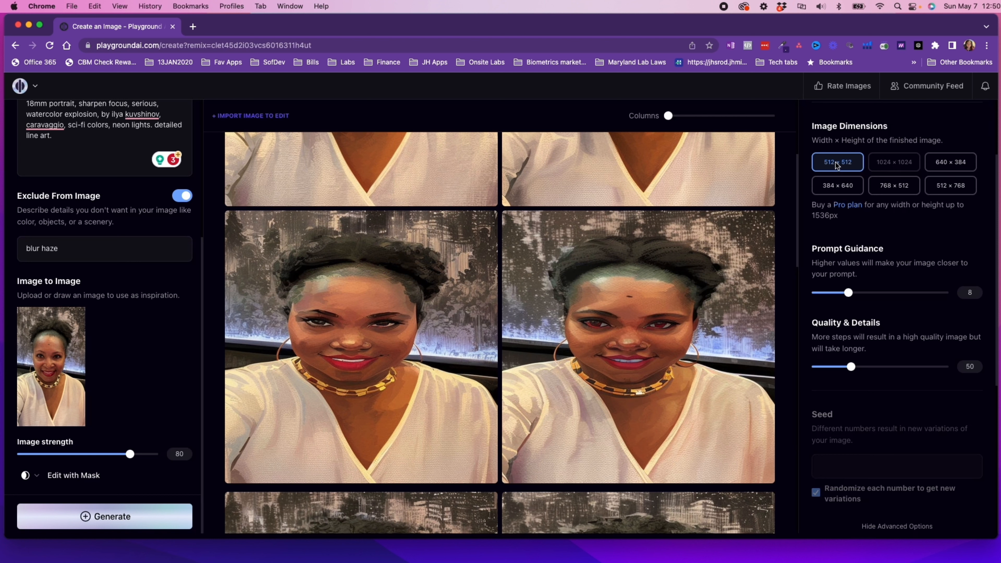
{"action": "scroll", "coordinate": [879, 257], "scroll_direction": "down", "scroll_amount": 1}
{"action": "scroll", "coordinate": [880, 258], "scroll_direction": "up", "scroll_amount": 1}
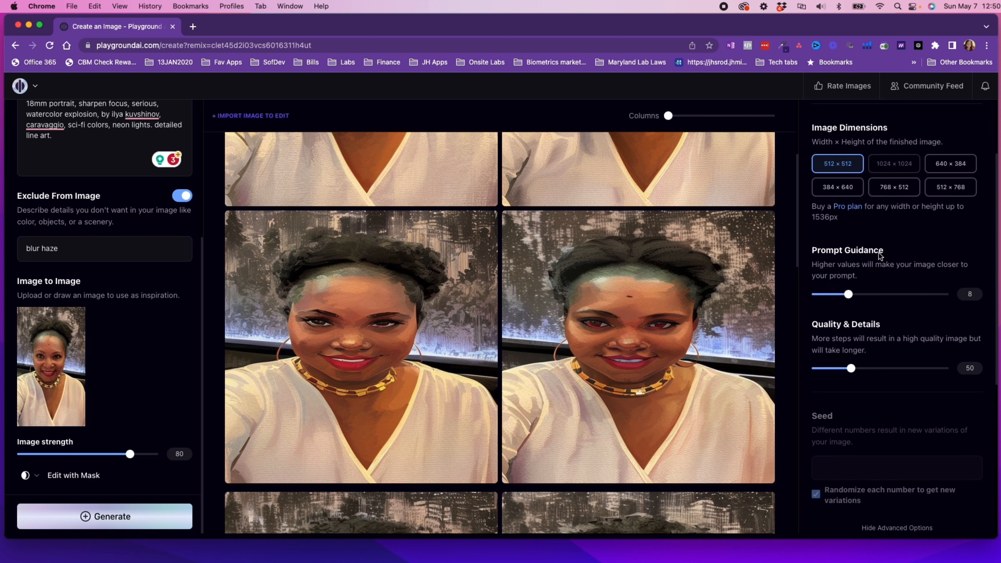
{"action": "left_click", "coordinate": [948, 192]}
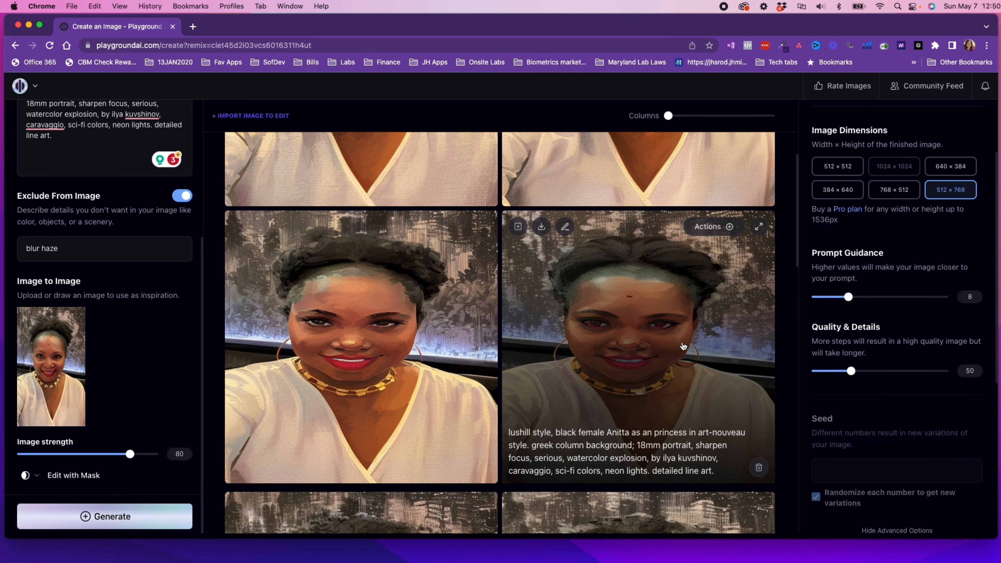
Compare the two batches of variations and raise the prompt guidance to 10.
{"action": "scroll", "coordinate": [694, 361], "scroll_direction": "up", "scroll_amount": 2}
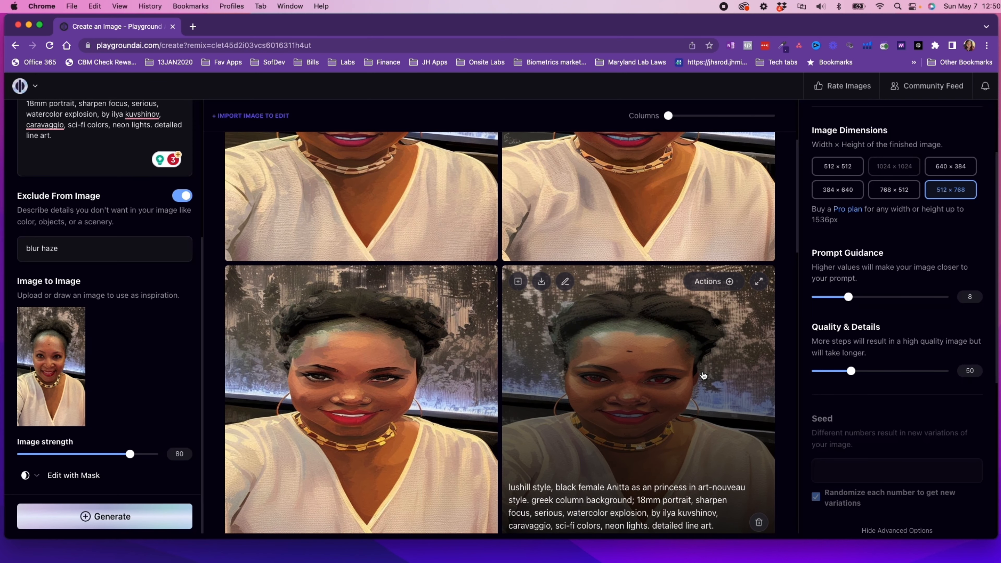
{"action": "scroll", "coordinate": [704, 375], "scroll_direction": "up", "scroll_amount": 2}
{"action": "scroll", "coordinate": [703, 375], "scroll_direction": "down", "scroll_amount": 5}
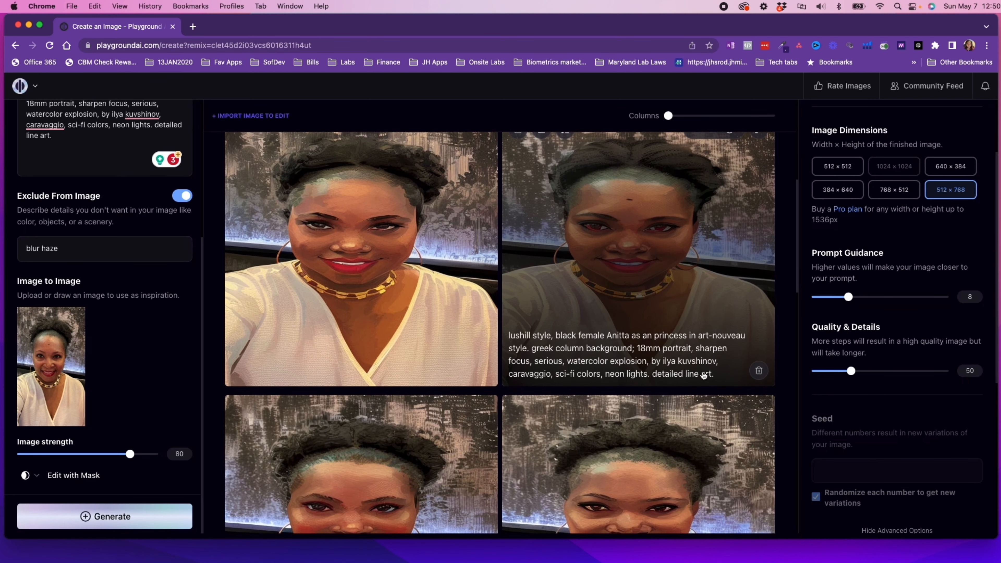
{"action": "scroll", "coordinate": [704, 375], "scroll_direction": "down", "scroll_amount": 4}
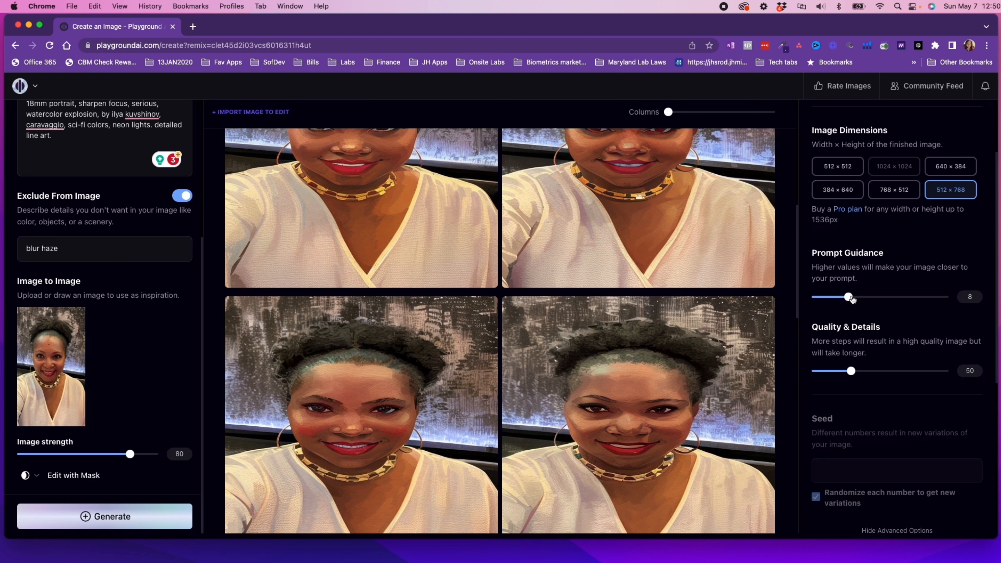
{"action": "left_click_drag", "start_coordinate": [851, 298], "coordinate": [857, 299]}
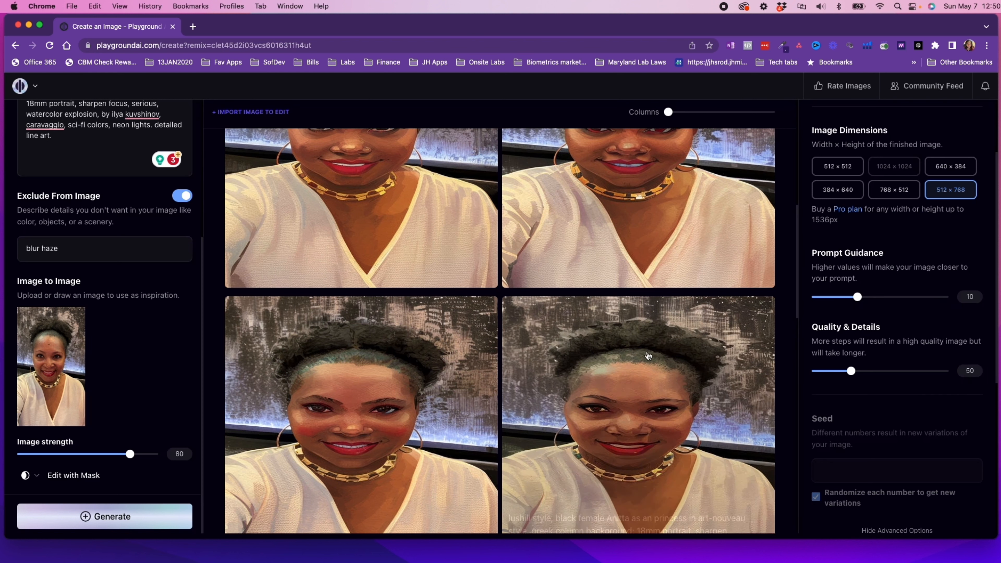
Add "rainbow colors," to the prompt directly before "sci-fi colors".
{"action": "scroll", "coordinate": [635, 365], "scroll_direction": "up", "scroll_amount": 1}
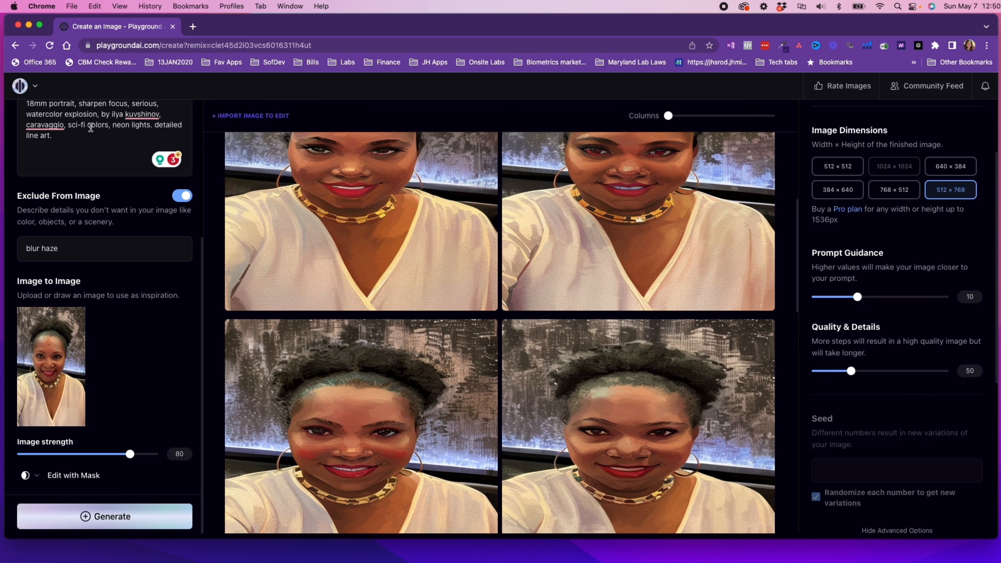
{"action": "scroll", "coordinate": [93, 131], "scroll_direction": "up", "scroll_amount": 4}
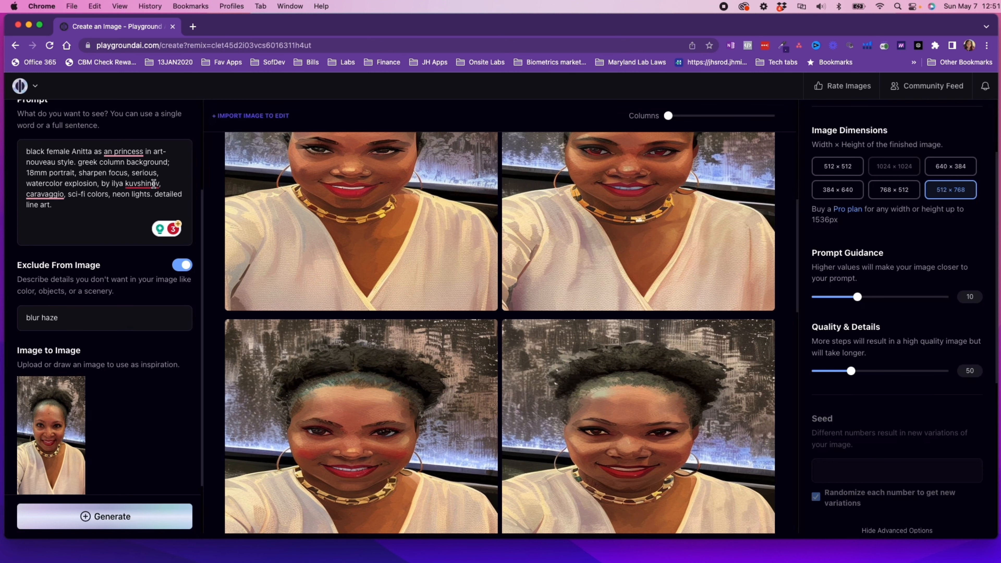
{"action": "mouse_move", "coordinate": [160, 179]}
{"action": "type", "text": "colo"}
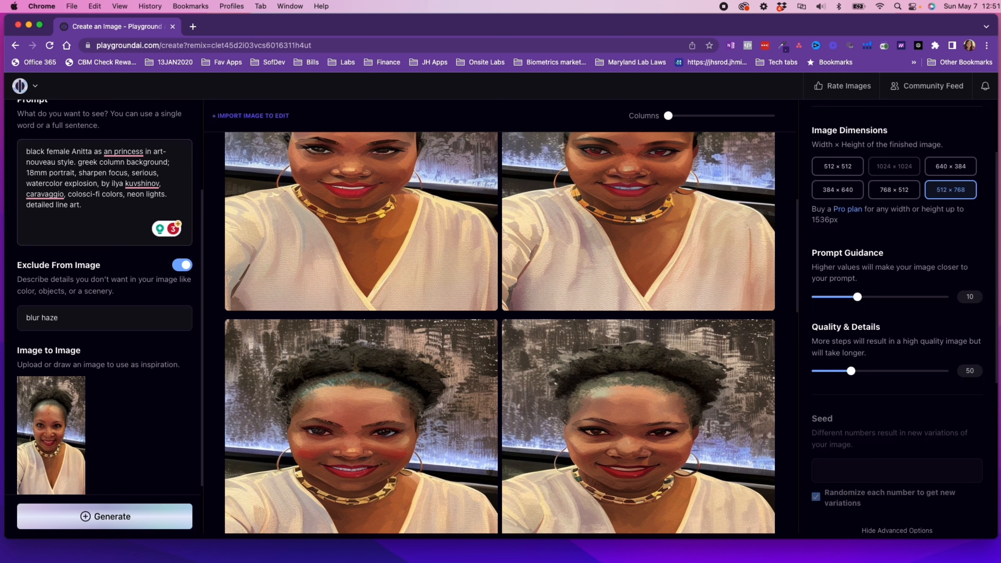
{"action": "key", "text": "BackSpace"}
{"action": "key", "text": "BackSpace"}
{"action": "key", "text": "BackSpace"}
{"action": "key", "text": "BackSpace"}
{"action": "type", "text": "reain"}
{"action": "key", "text": "BackSpace"}
{"action": "key", "text": "BackSpace"}
{"action": "key", "text": "BackSpace"}
{"action": "key", "text": "BackSpace"}
{"action": "type", "text": "ain"}
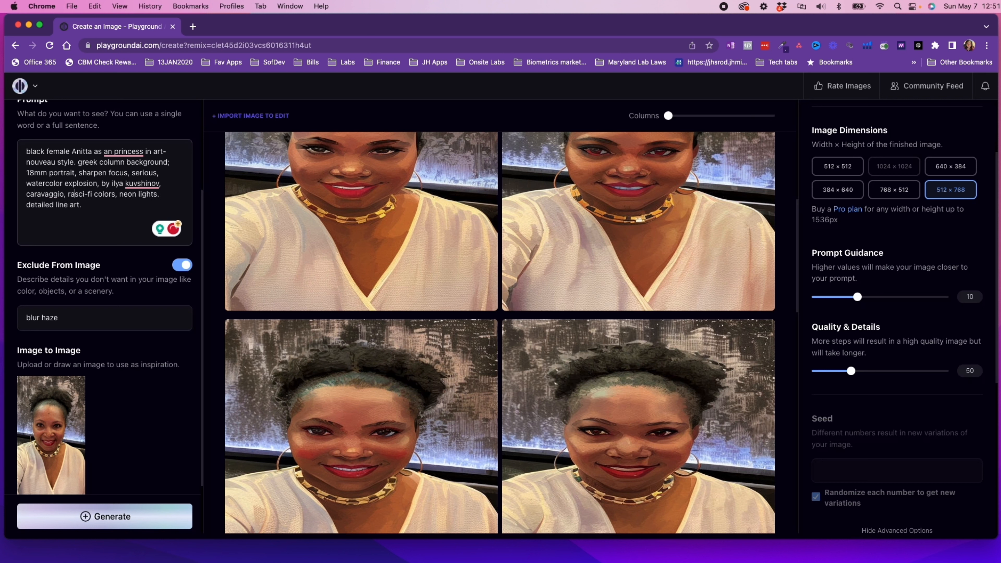
{"action": "type", "text": "bow col"}
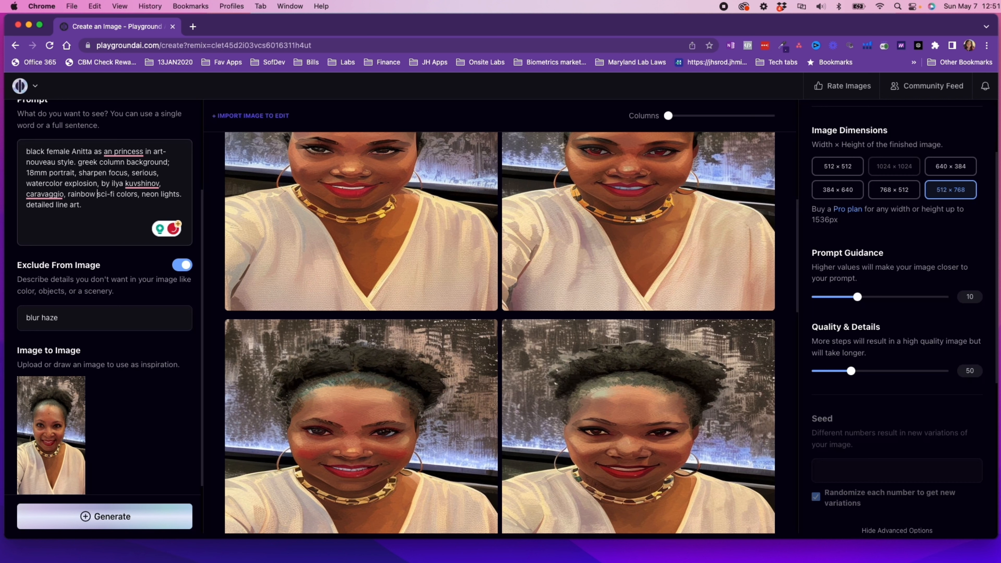
{"action": "type", "text": "ors,"}
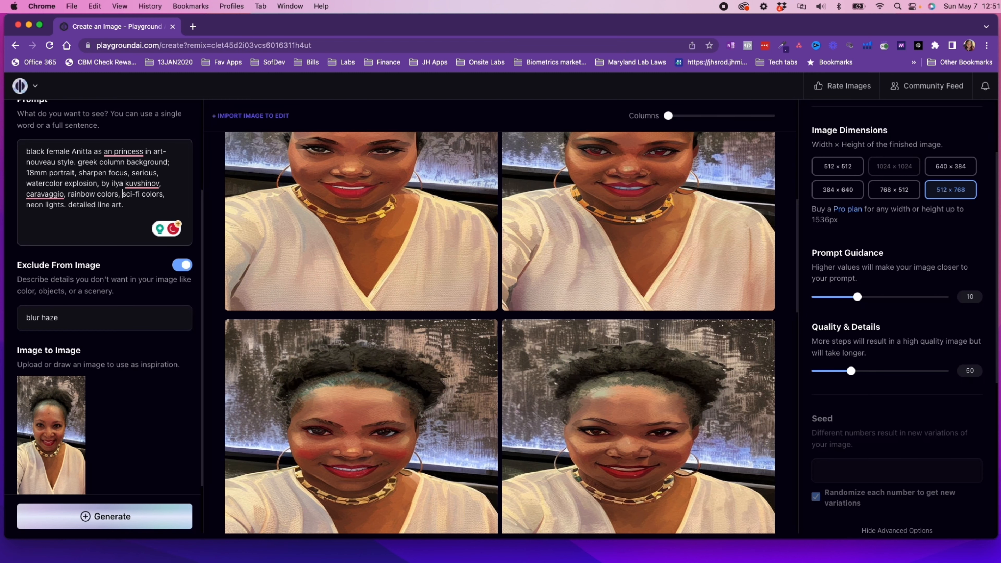
Create variations of the original selfie using the updated prompt and the 512 × 768 dimensions.
{"action": "scroll", "coordinate": [370, 298], "scroll_direction": "down", "scroll_amount": 10}
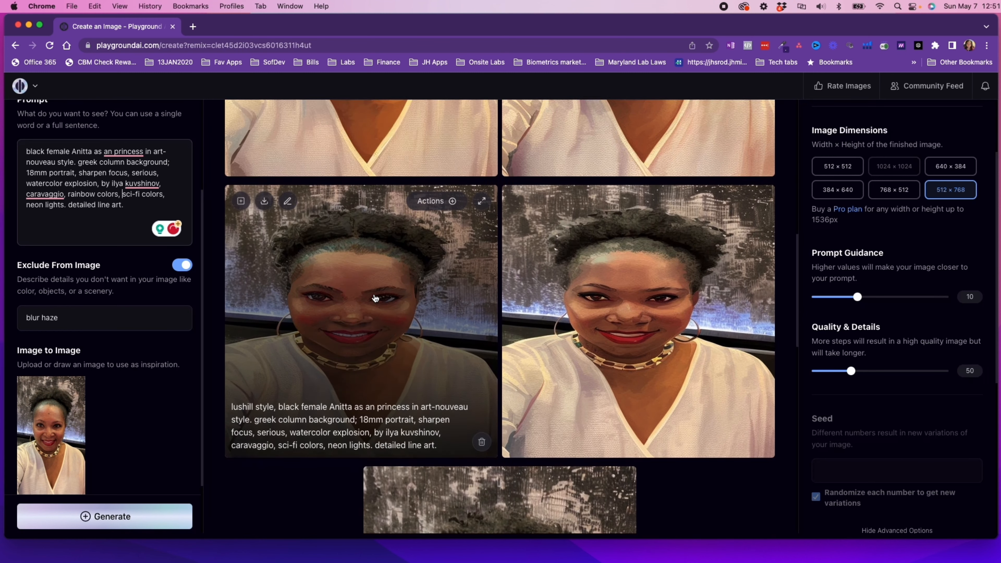
{"action": "scroll", "coordinate": [375, 298], "scroll_direction": "up", "scroll_amount": 3}
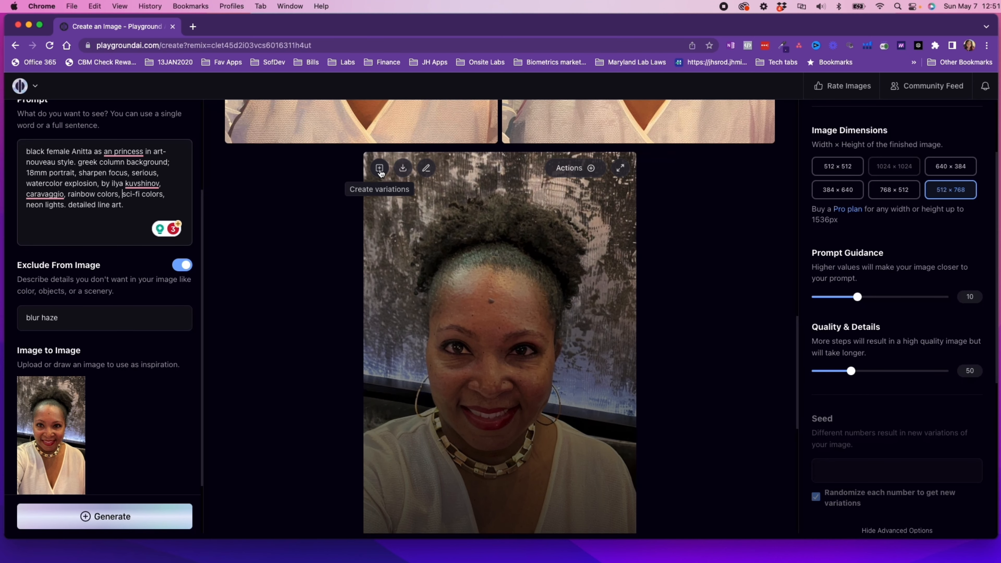
{"action": "left_click", "coordinate": [379, 169]}
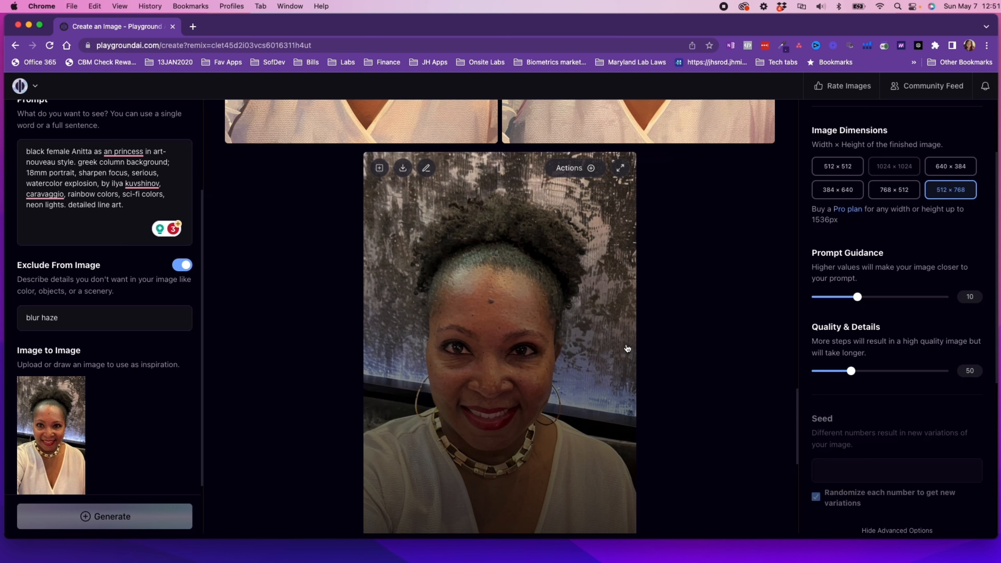
Examine the new rainbow-colors portrait variations and compare them with the earlier batches.
{"action": "scroll", "coordinate": [701, 367], "scroll_direction": "up", "scroll_amount": 5}
{"action": "scroll", "coordinate": [702, 366], "scroll_direction": "up", "scroll_amount": 10}
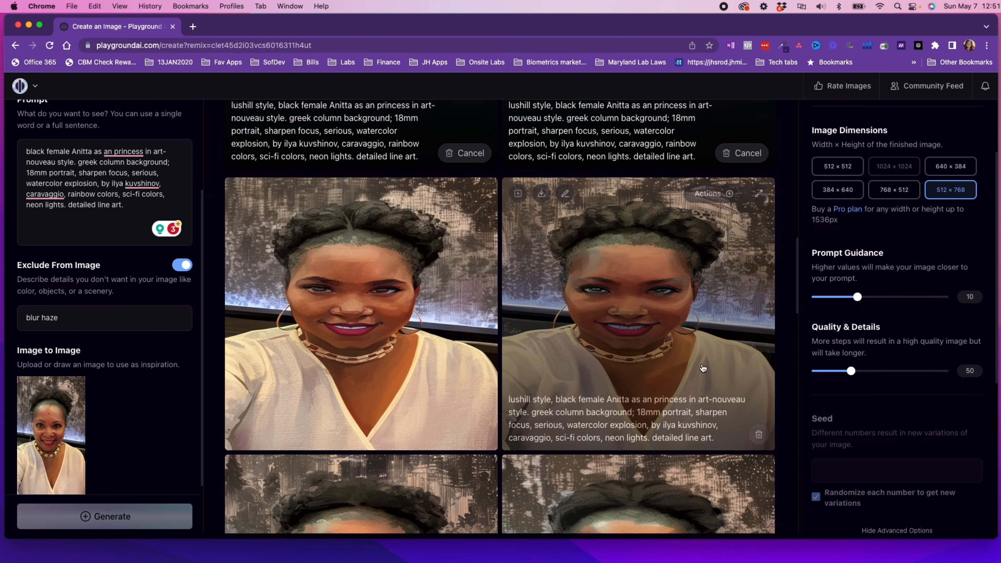
{"action": "scroll", "coordinate": [702, 367], "scroll_direction": "down", "scroll_amount": 3}
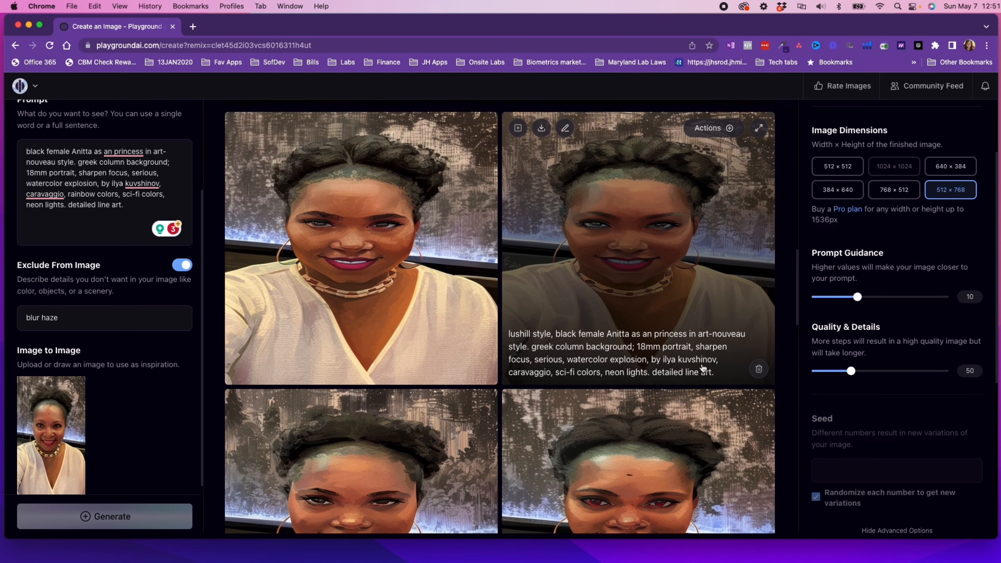
{"action": "scroll", "coordinate": [702, 368], "scroll_direction": "up", "scroll_amount": 10}
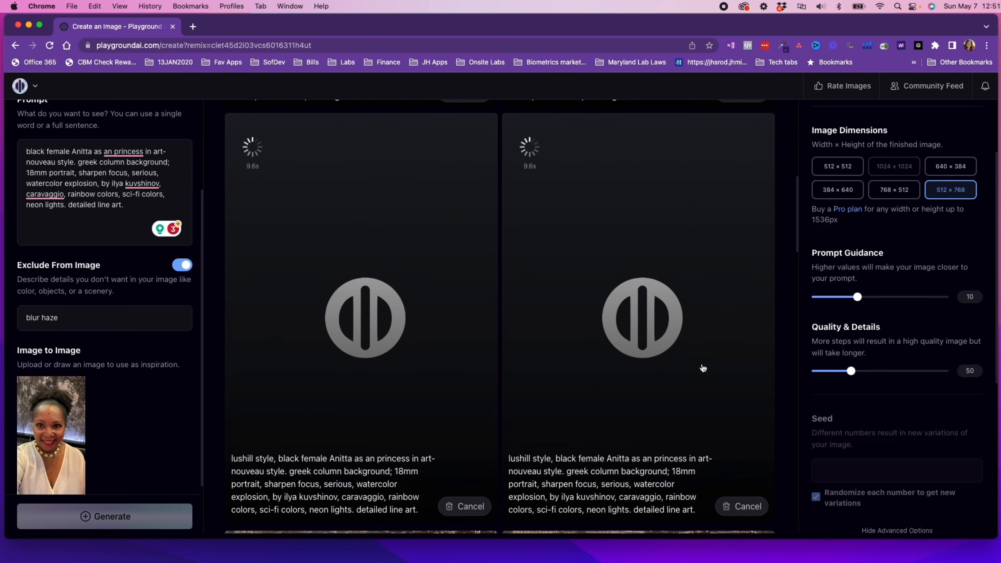
{"action": "scroll", "coordinate": [702, 368], "scroll_direction": "up", "scroll_amount": 3}
{"action": "scroll", "coordinate": [702, 368], "scroll_direction": "up", "scroll_amount": 2}
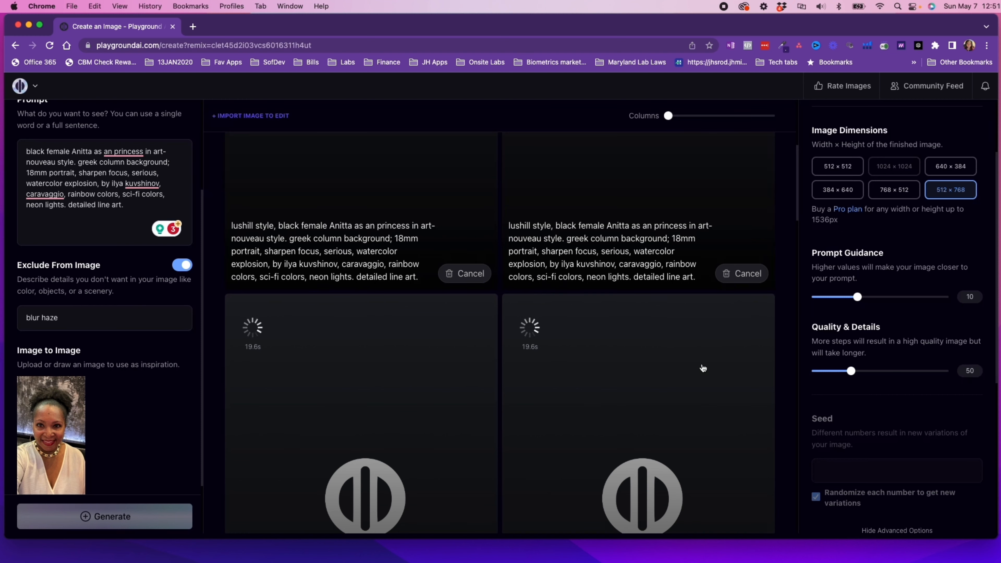
{"action": "scroll", "coordinate": [702, 368], "scroll_direction": "up", "scroll_amount": 3}
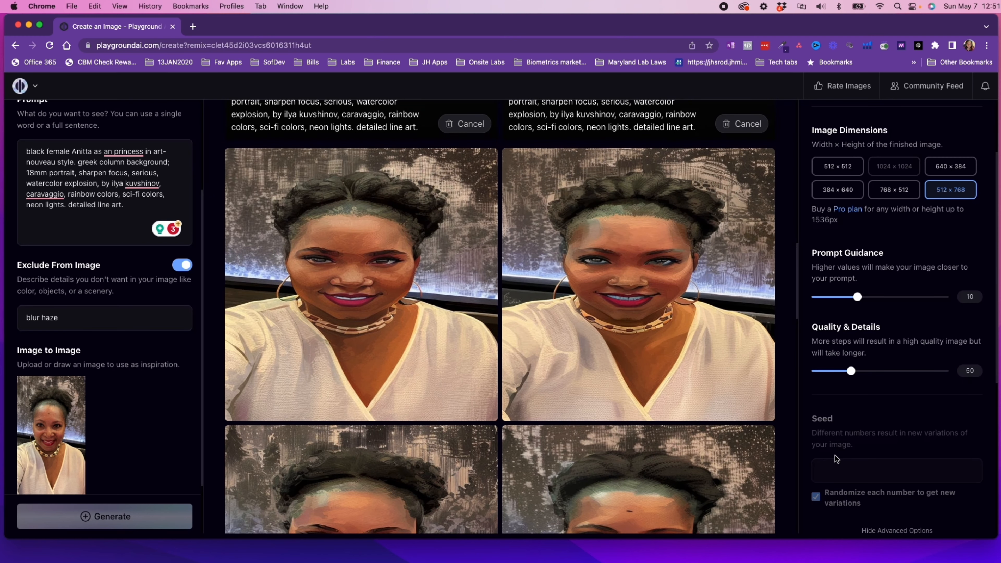
{"action": "mouse_move", "coordinate": [690, 333]}
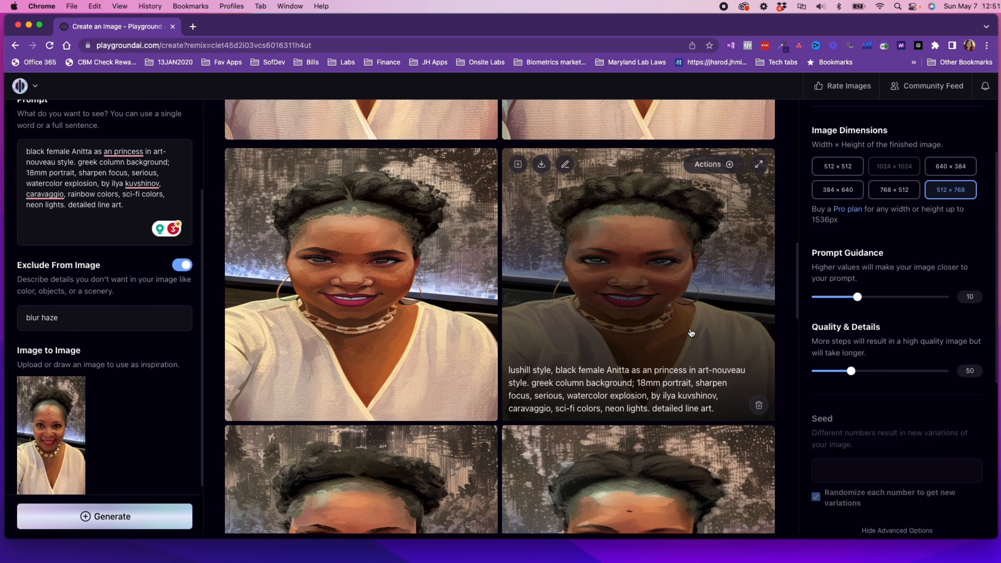
{"action": "scroll", "coordinate": [663, 343], "scroll_direction": "down", "scroll_amount": 8}
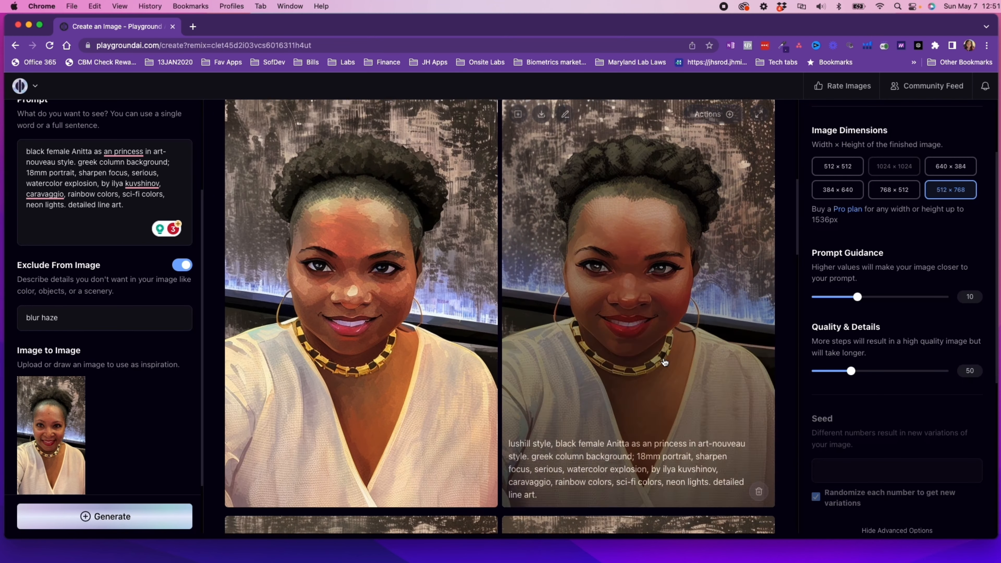
{"action": "scroll", "coordinate": [665, 362], "scroll_direction": "up", "scroll_amount": 5}
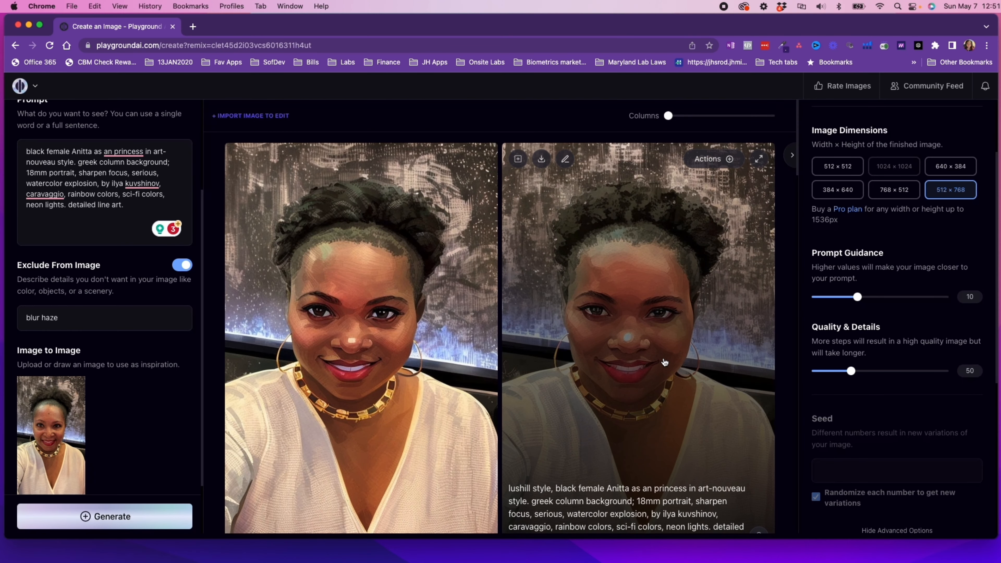
{"action": "scroll", "coordinate": [758, 347], "scroll_direction": "down", "scroll_amount": 3}
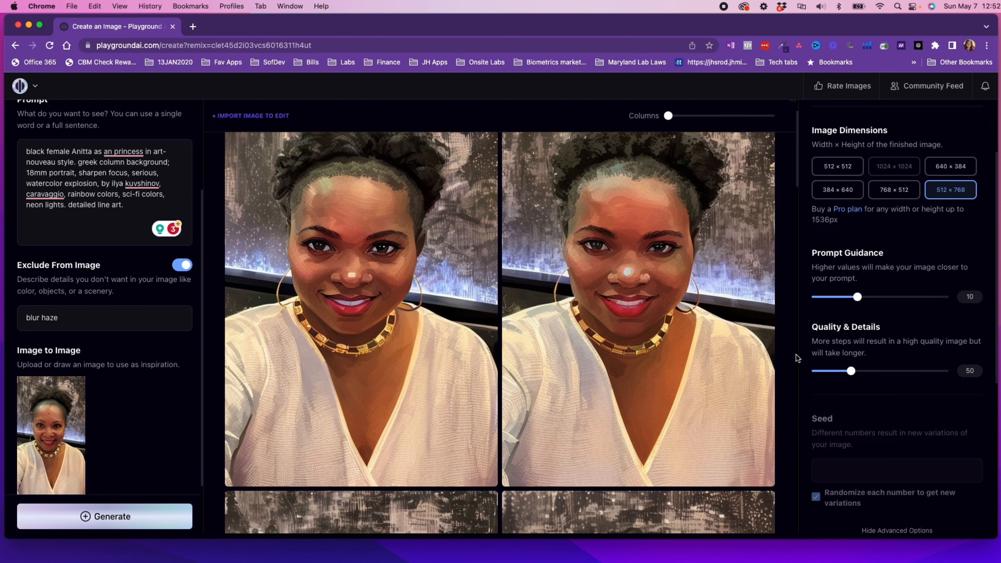
{"action": "scroll", "coordinate": [699, 360], "scroll_direction": "down", "scroll_amount": 5}
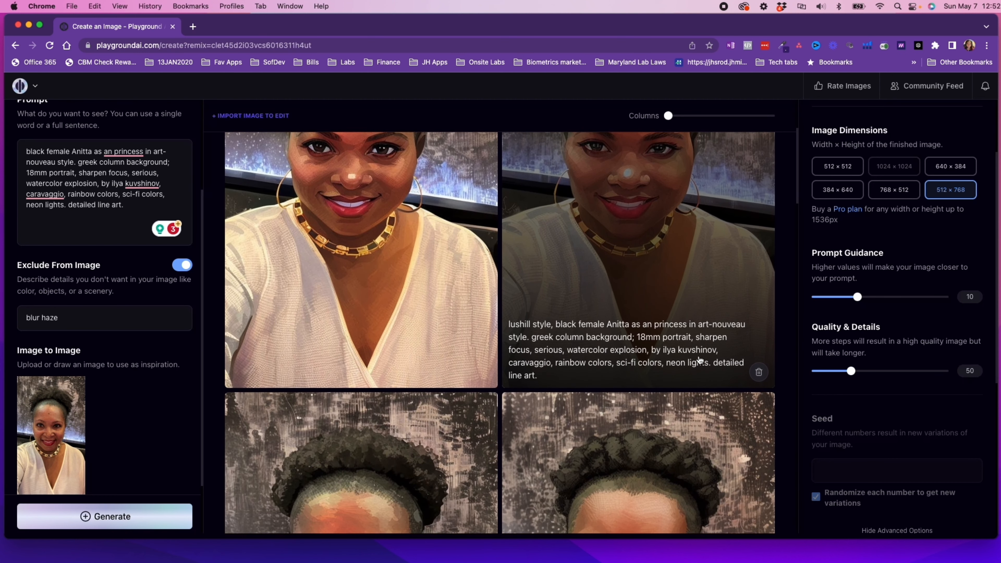
{"action": "scroll", "coordinate": [699, 360], "scroll_direction": "down", "scroll_amount": 5}
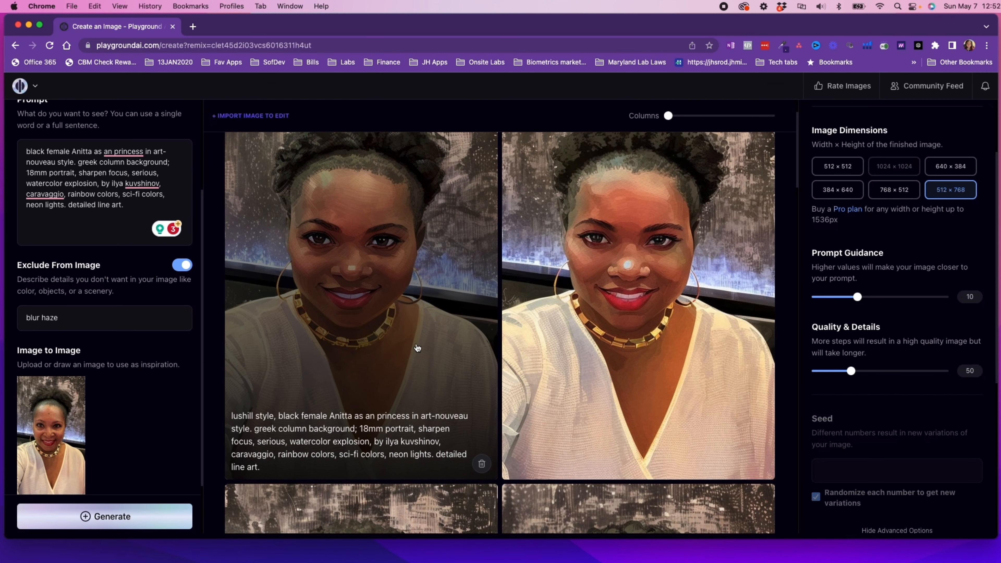